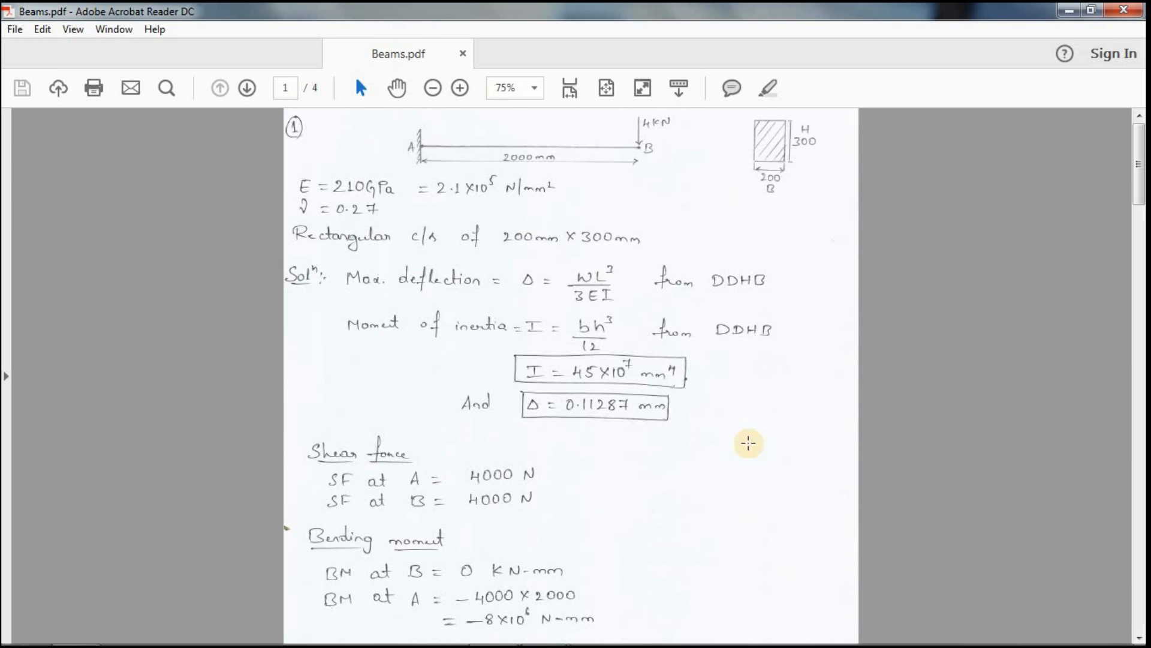
# Step: Switch from the PDF to ANSYS and set the GUI filtering preferences to the Structural discipline
pyautogui.click(1076, 12)
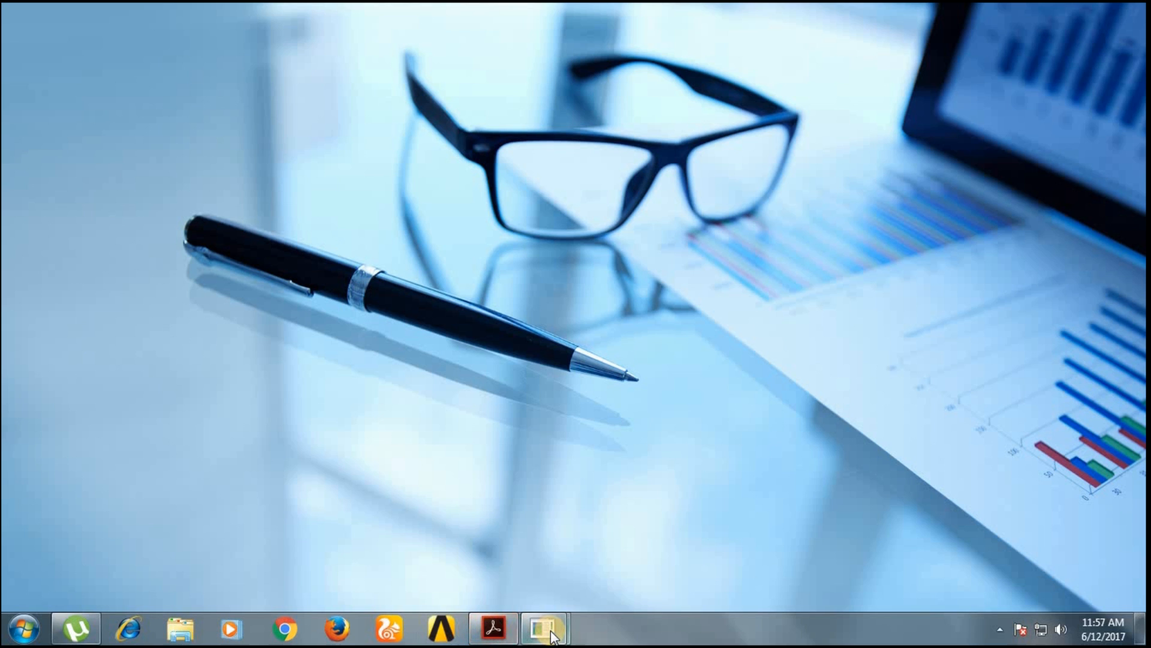
pyautogui.moveTo(543, 629)
pyautogui.click(582, 566)
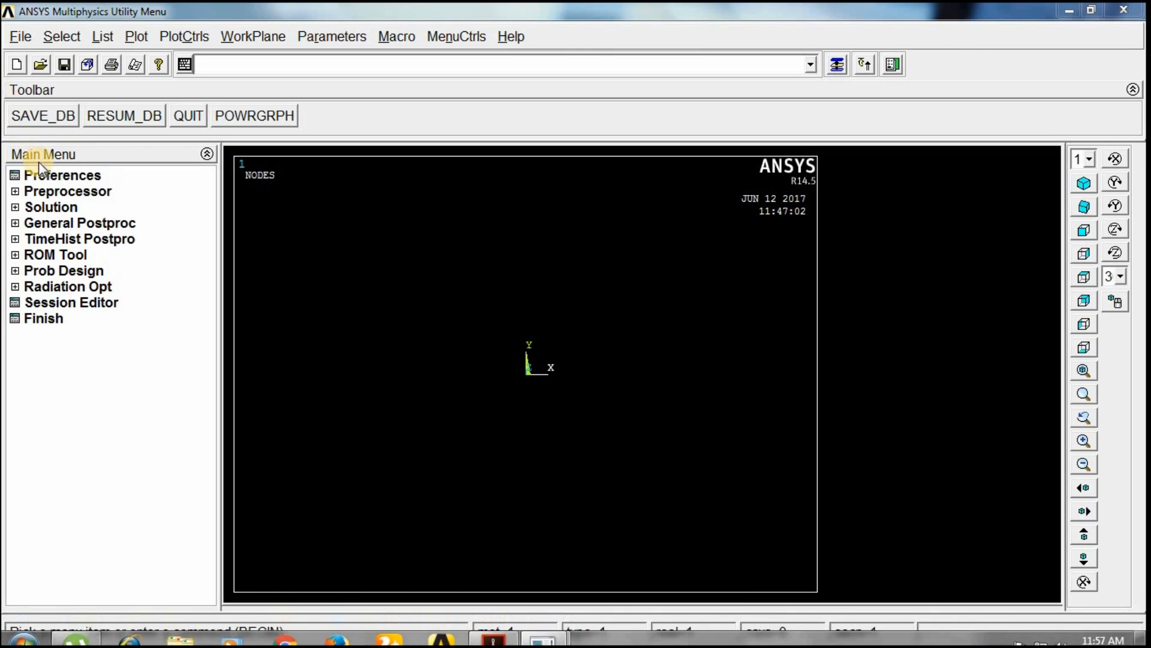
pyautogui.click(53, 177)
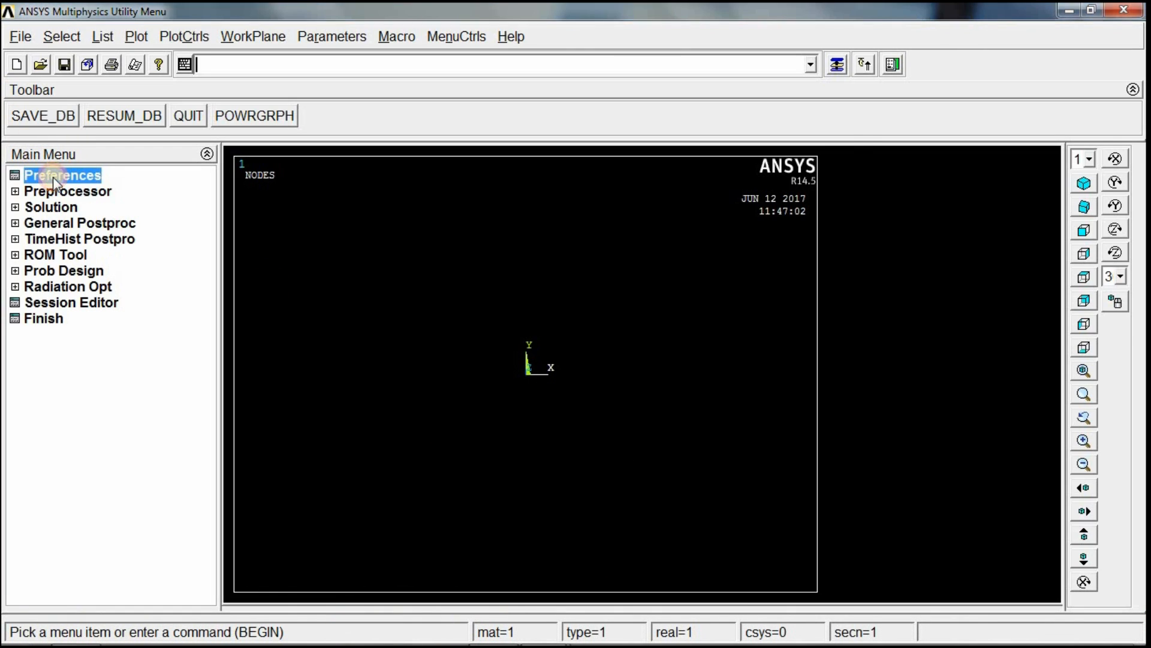
pyautogui.click(572, 195)
pyautogui.click(573, 427)
pyautogui.click(415, 488)
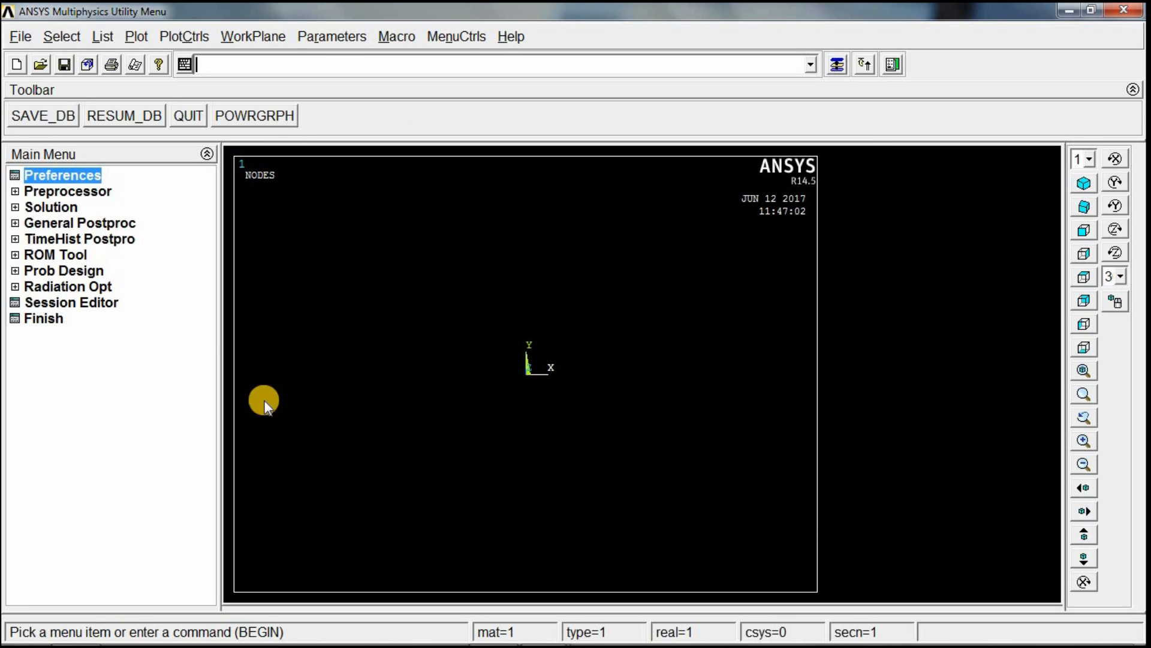
# Step: Add the structural Beam 2 node 188 element as element type 1
pyautogui.click(75, 192)
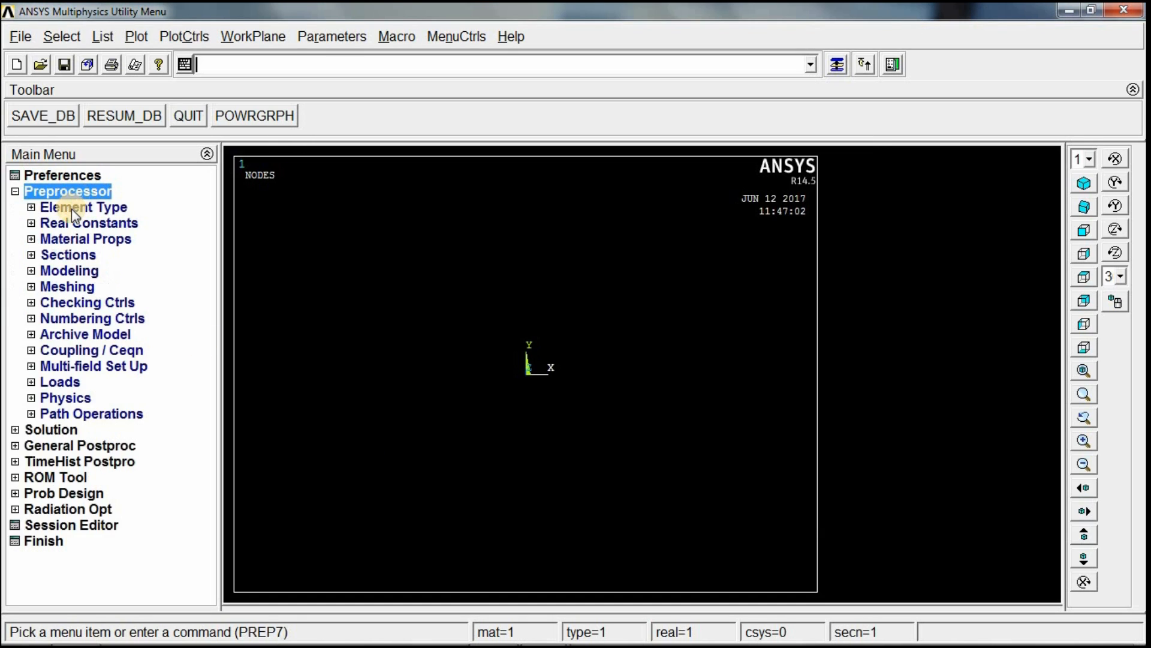
pyautogui.click(70, 209)
pyautogui.click(75, 223)
pyautogui.click(126, 430)
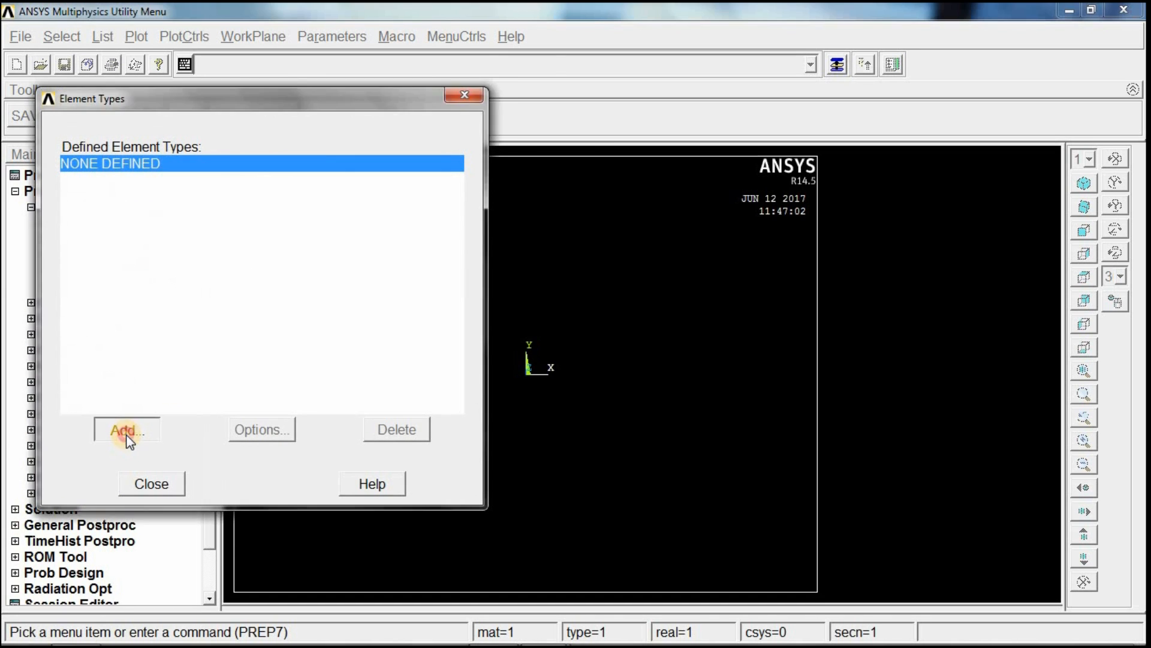
pyautogui.click(611, 286)
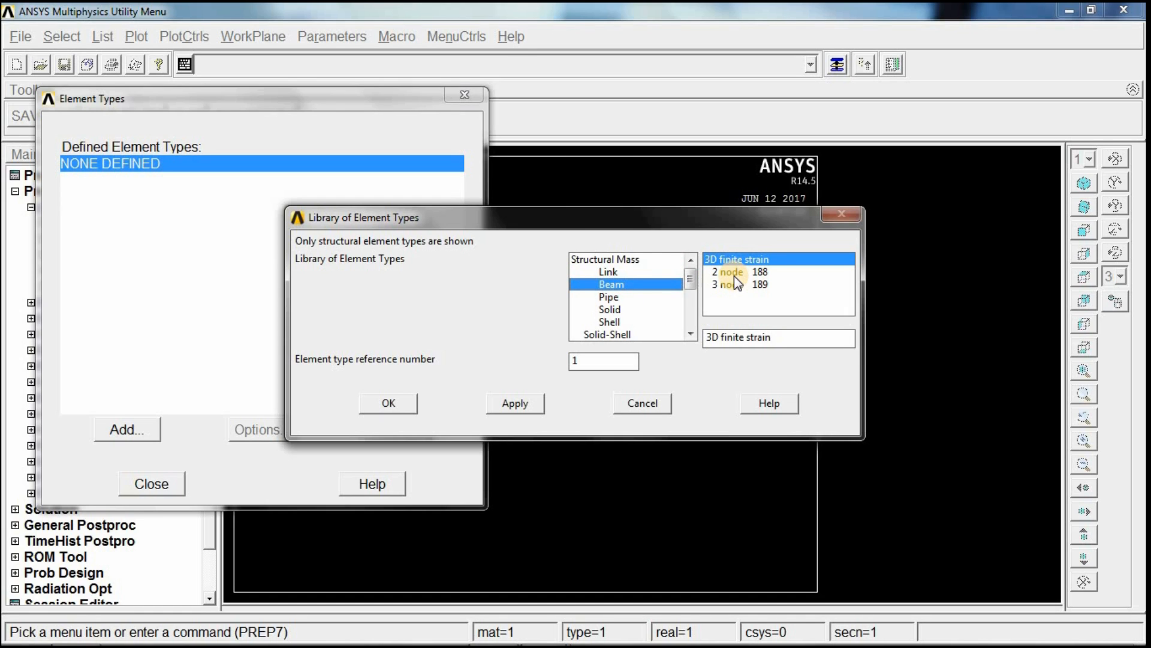
pyautogui.click(734, 276)
pyautogui.click(395, 405)
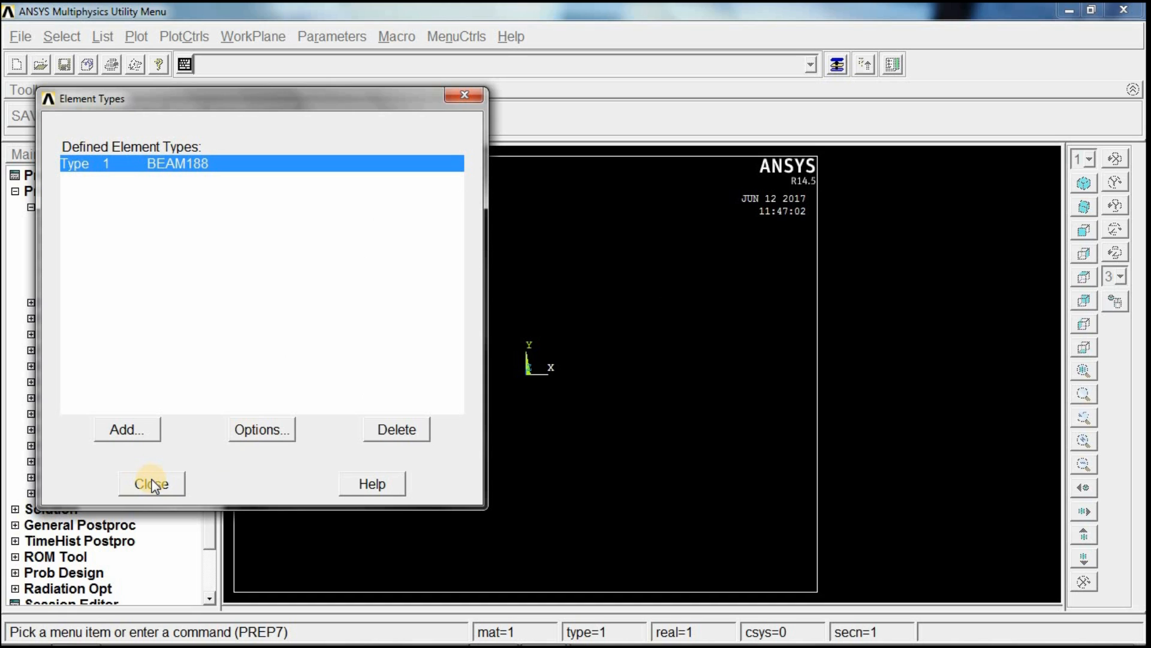
pyautogui.click(152, 484)
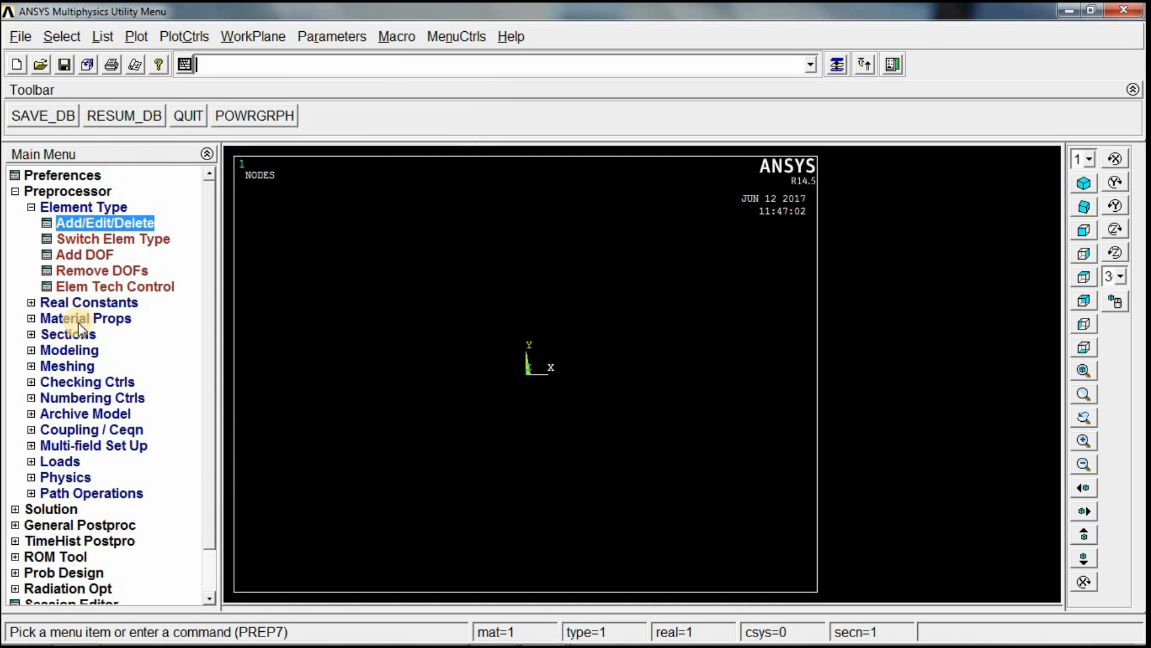
# Step: Define material model 1 as structural linear elastic isotropic with EX 2.1e5 and PRXY 0.27
pyautogui.click(78, 319)
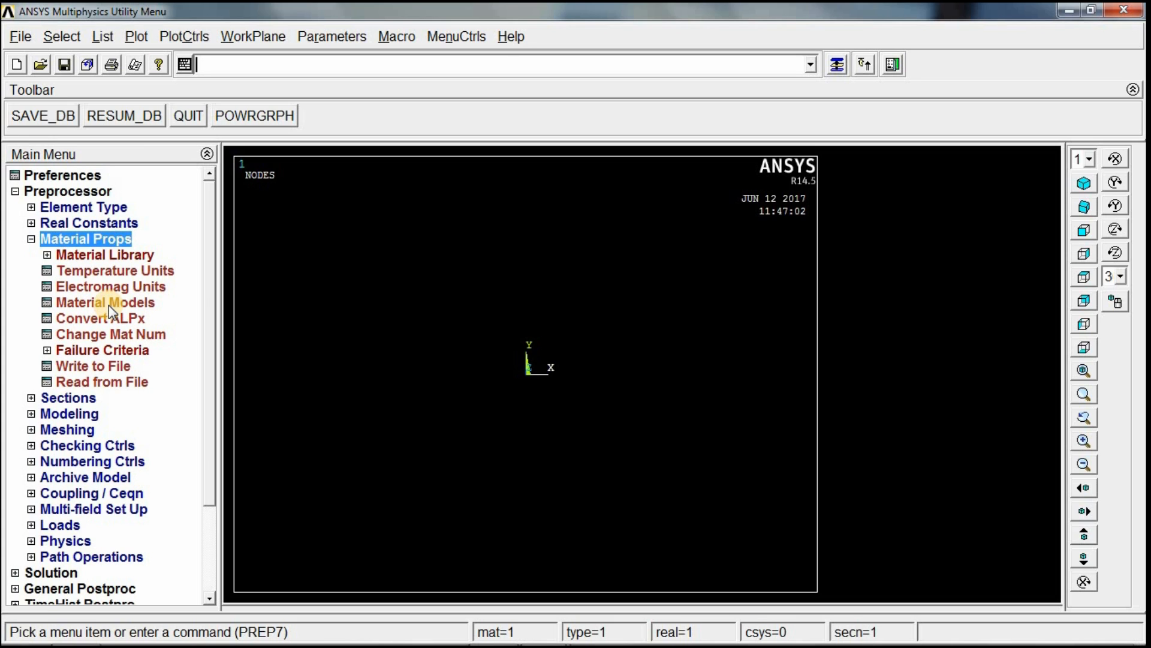
pyautogui.click(110, 305)
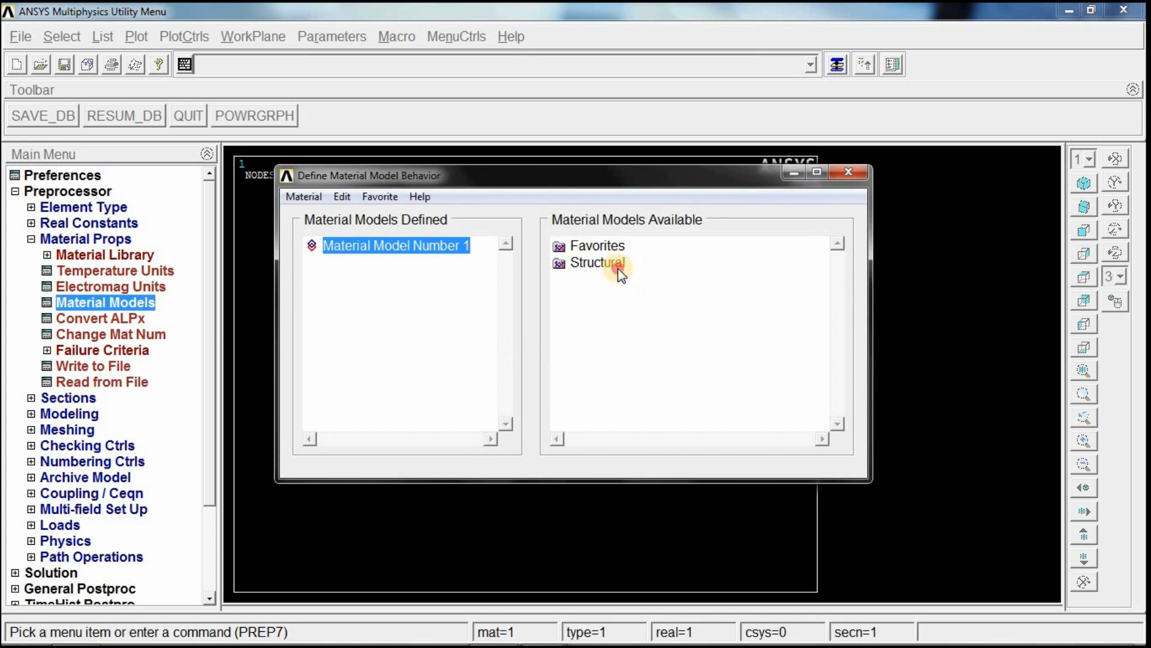
pyautogui.doubleClick(620, 271)
pyautogui.doubleClick(624, 281)
pyautogui.doubleClick(636, 298)
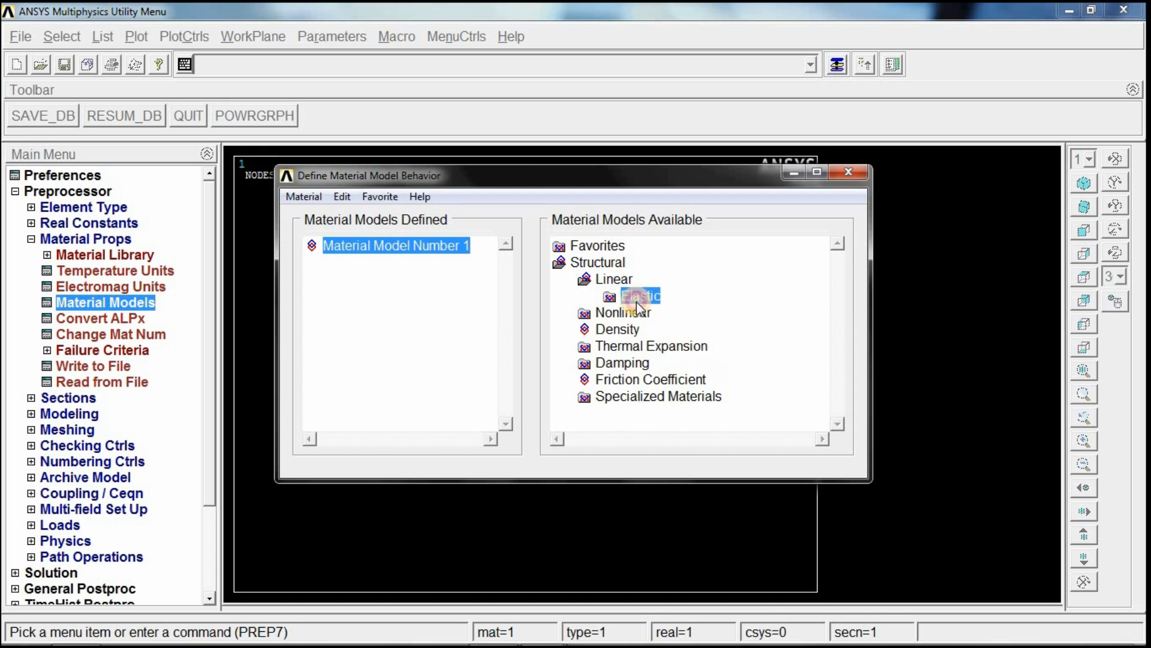
pyautogui.doubleClick(655, 313)
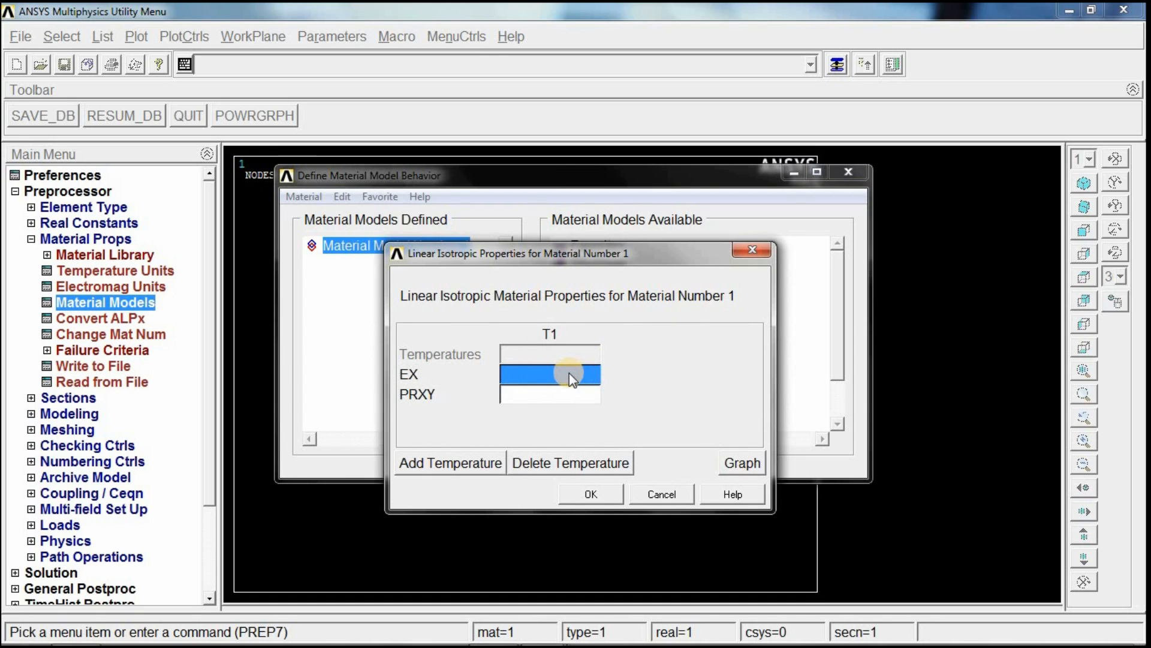
pyautogui.write('2.1e5')
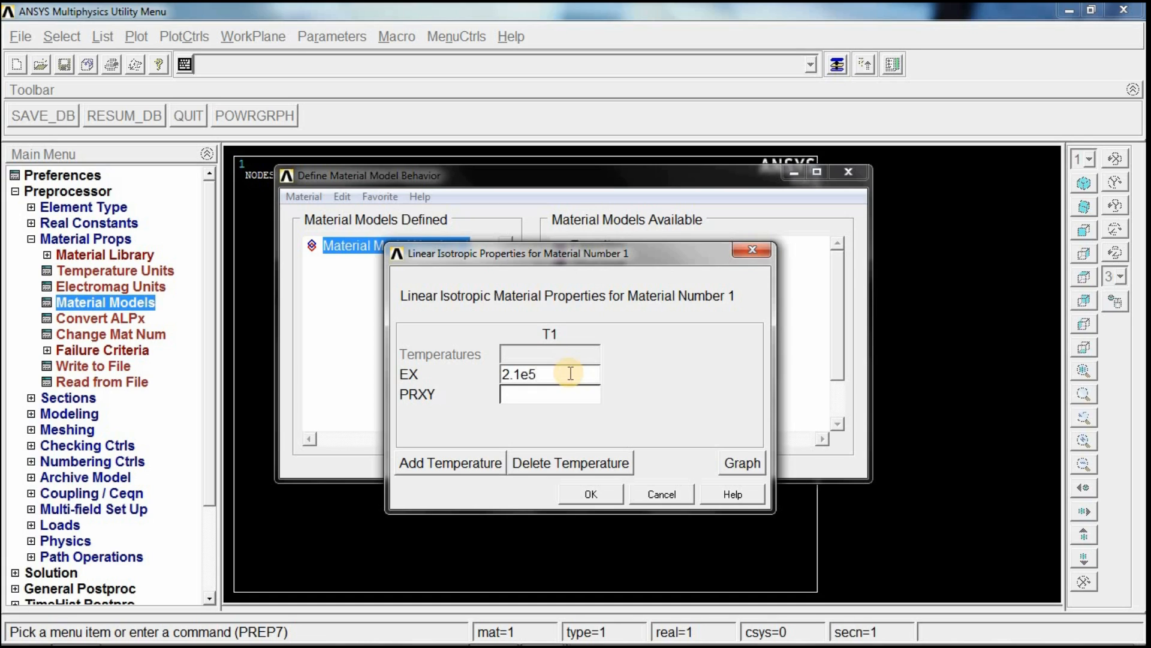
pyautogui.click(560, 395)
pyautogui.write('0.27')
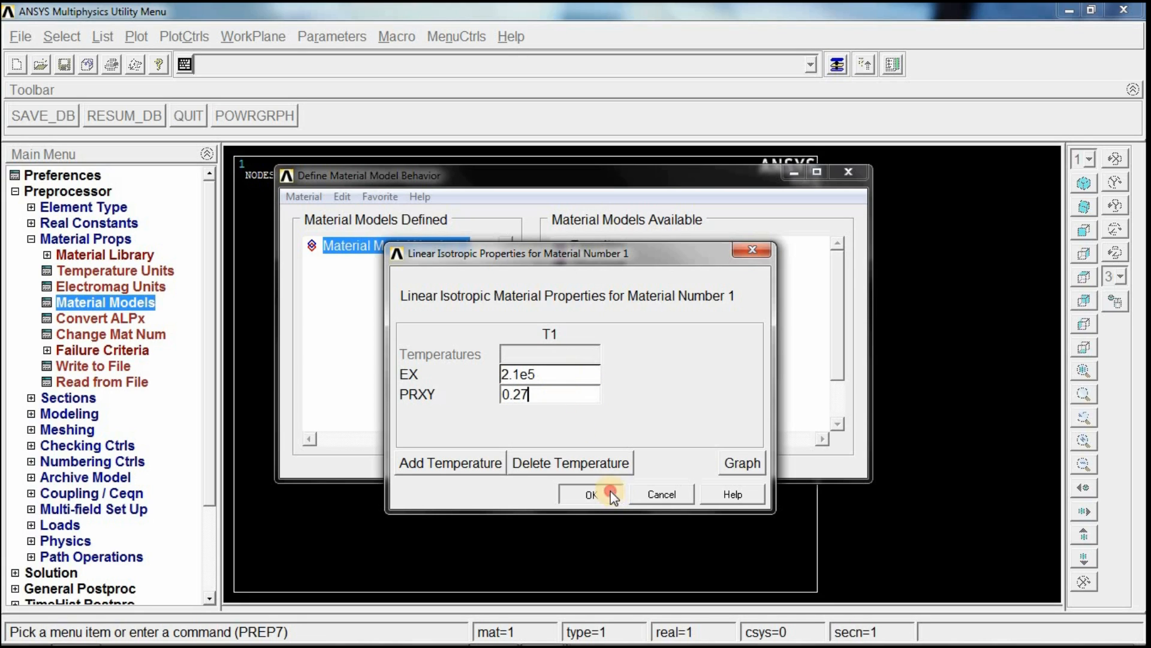
pyautogui.click(590, 494)
pyautogui.click(851, 172)
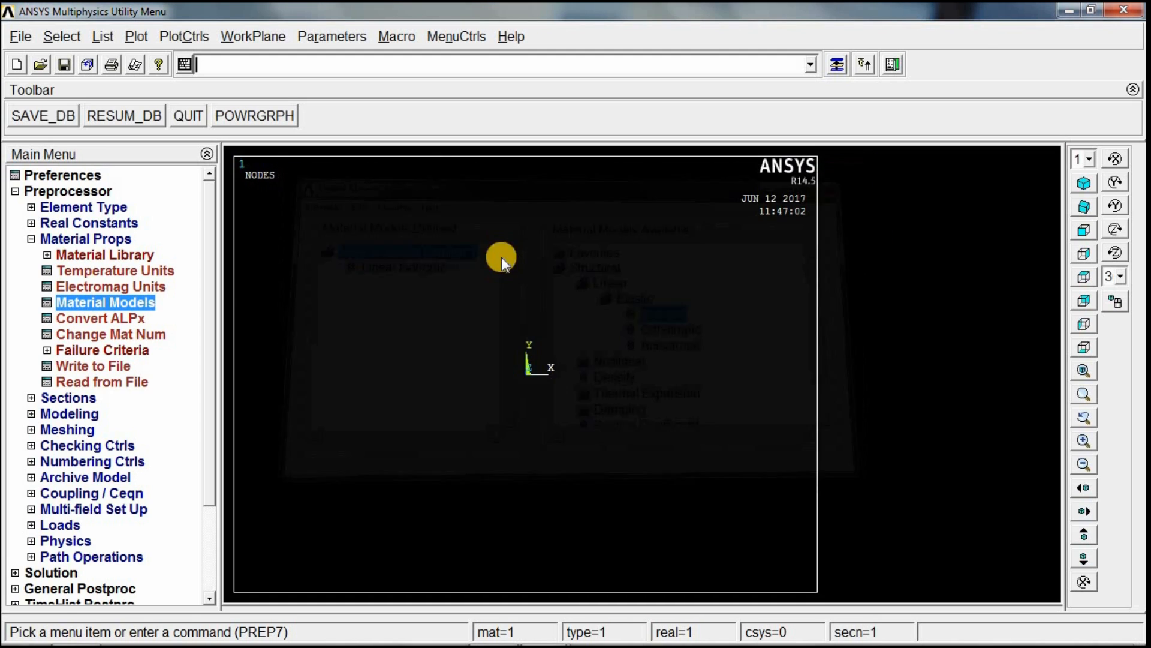
pyautogui.click(86, 240)
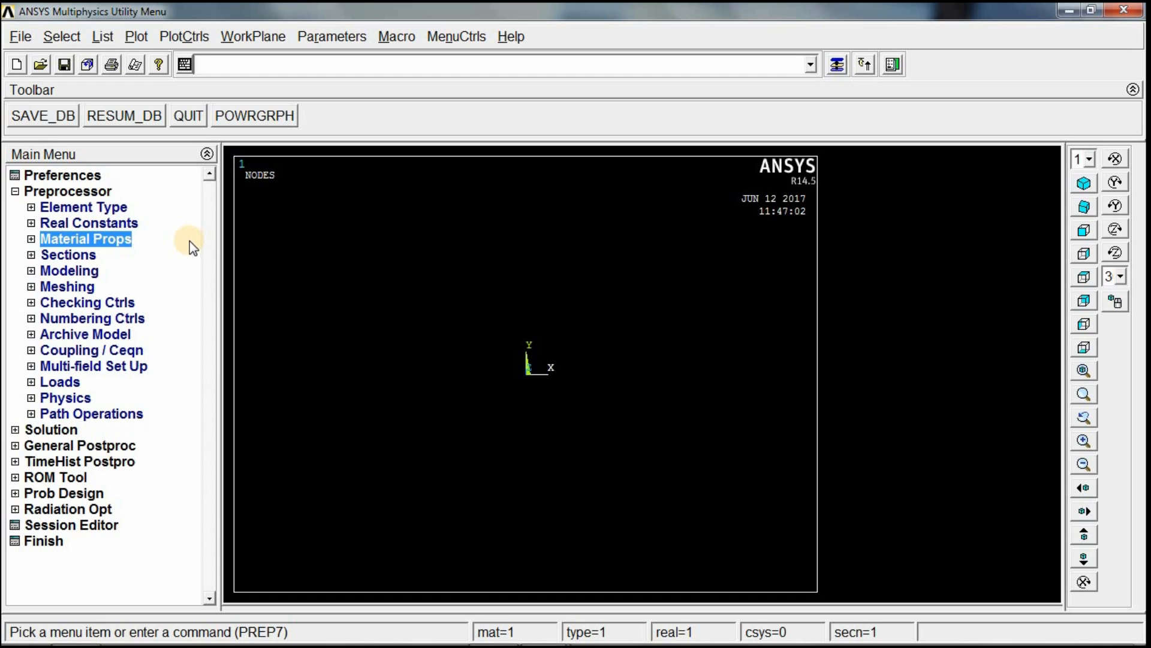
# Step: Define common beam section 1 as a solid rectangle with B 200 and H 300
pyautogui.click(70, 256)
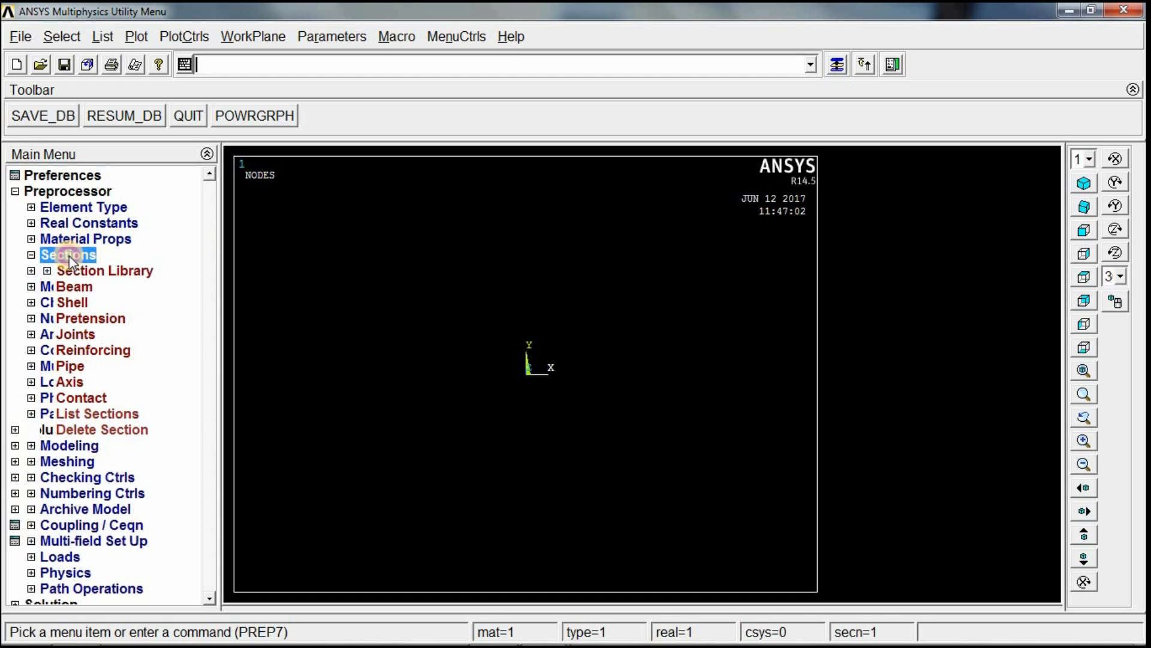
pyautogui.click(73, 286)
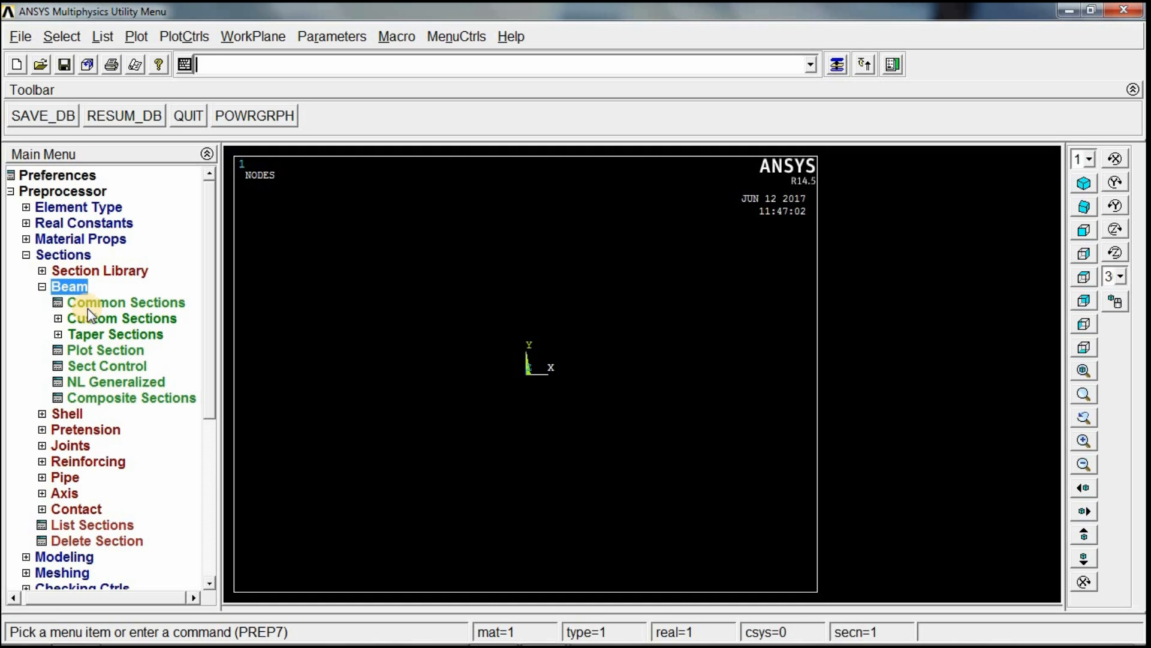
pyautogui.click(87, 306)
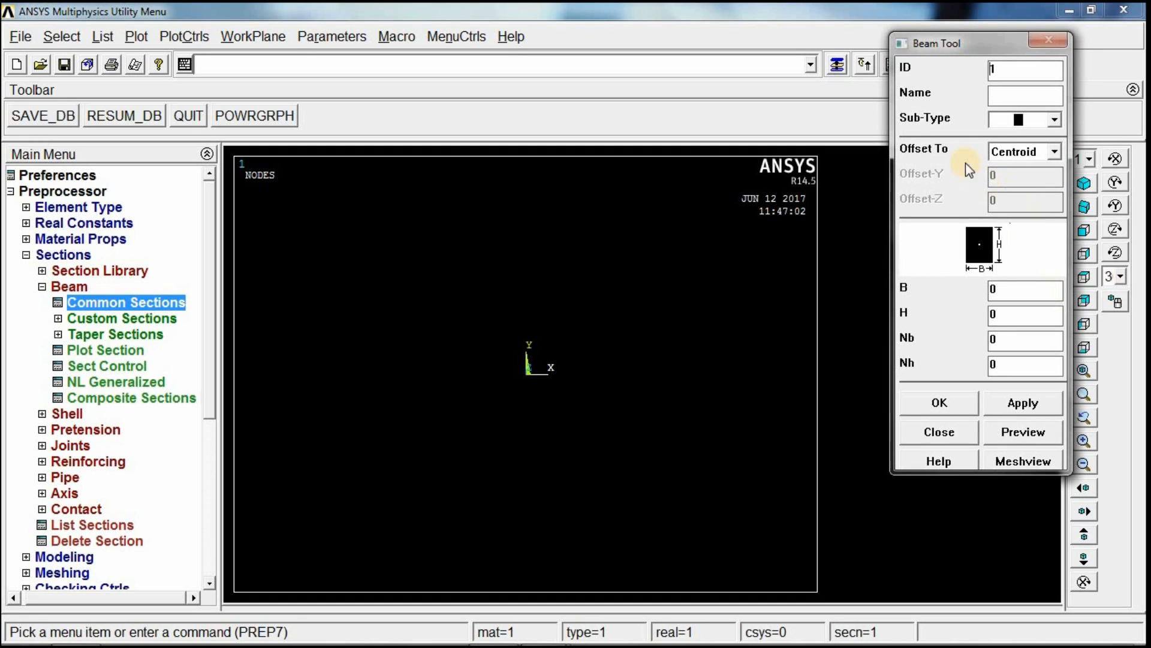
pyautogui.click(1054, 119)
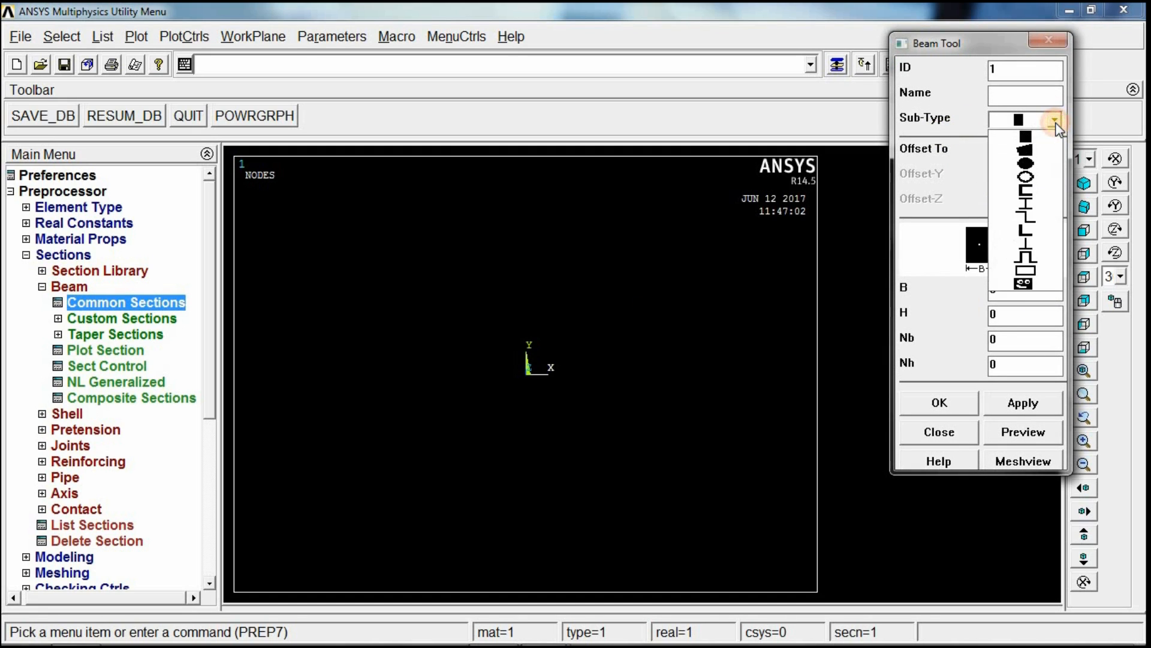
pyautogui.click(1026, 138)
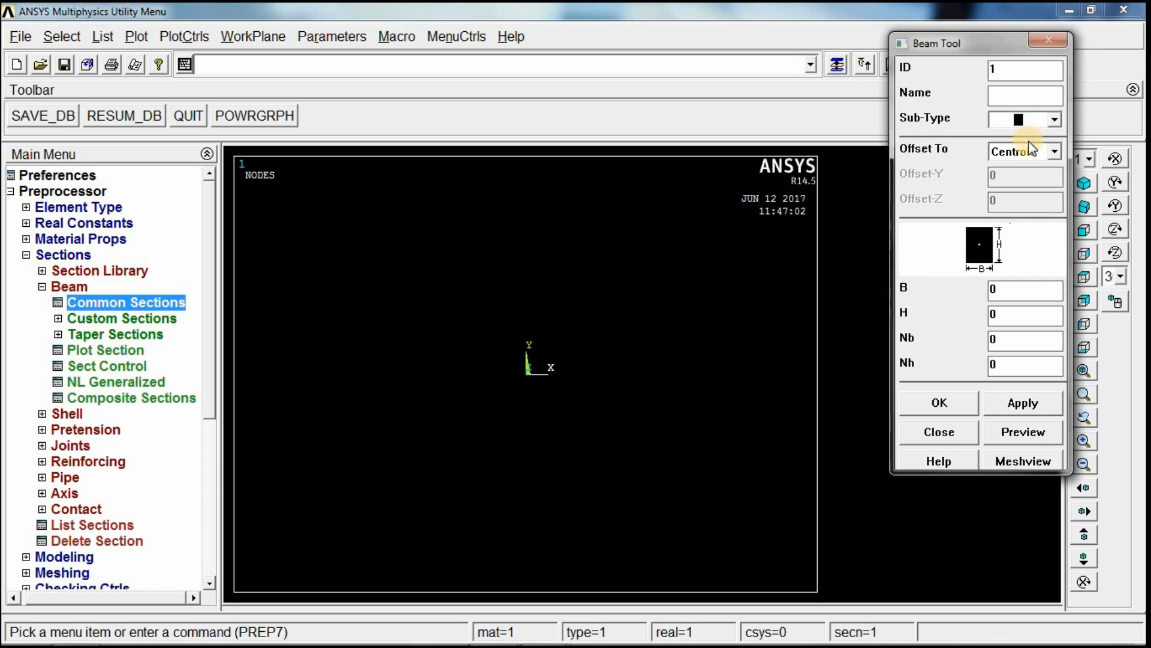
pyautogui.moveTo(1011, 294); pyautogui.dragTo(951, 300)
pyautogui.write('200')
pyautogui.click(990, 316)
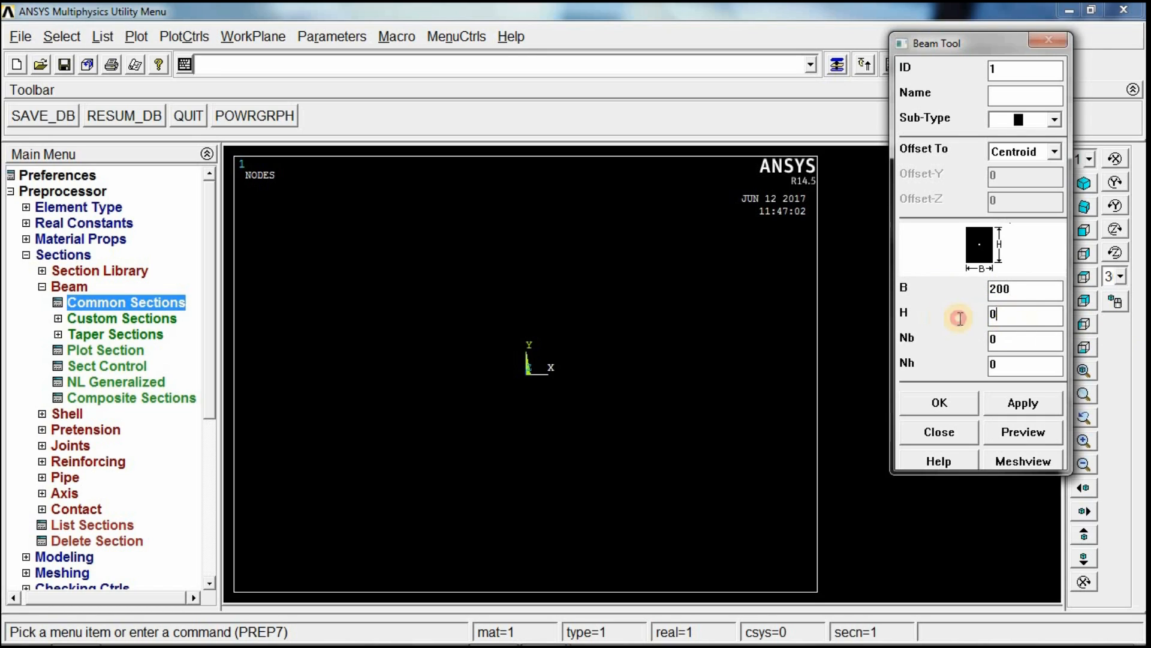
pyautogui.write('300')
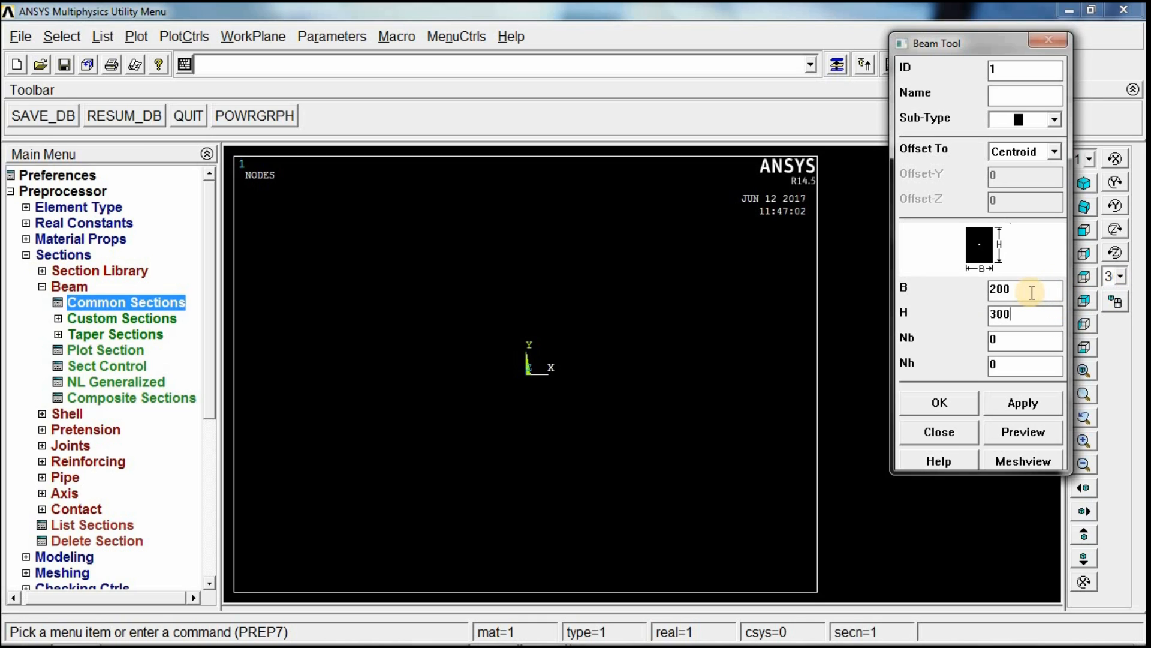
pyautogui.click(961, 406)
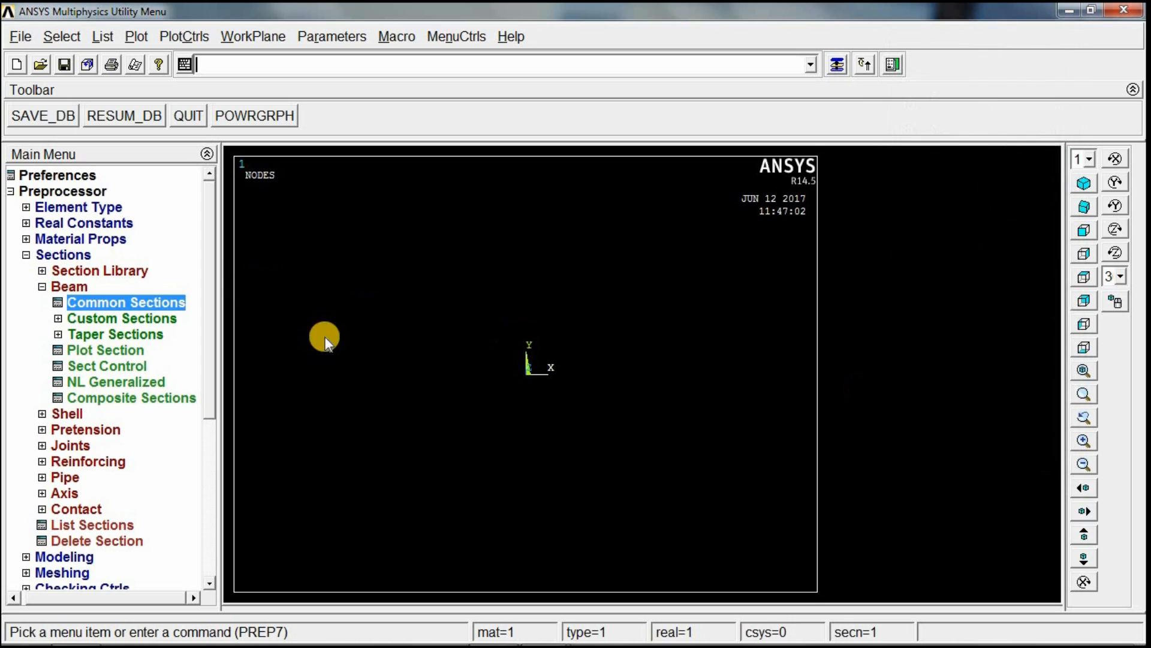
pyautogui.click(71, 287)
pyautogui.click(66, 258)
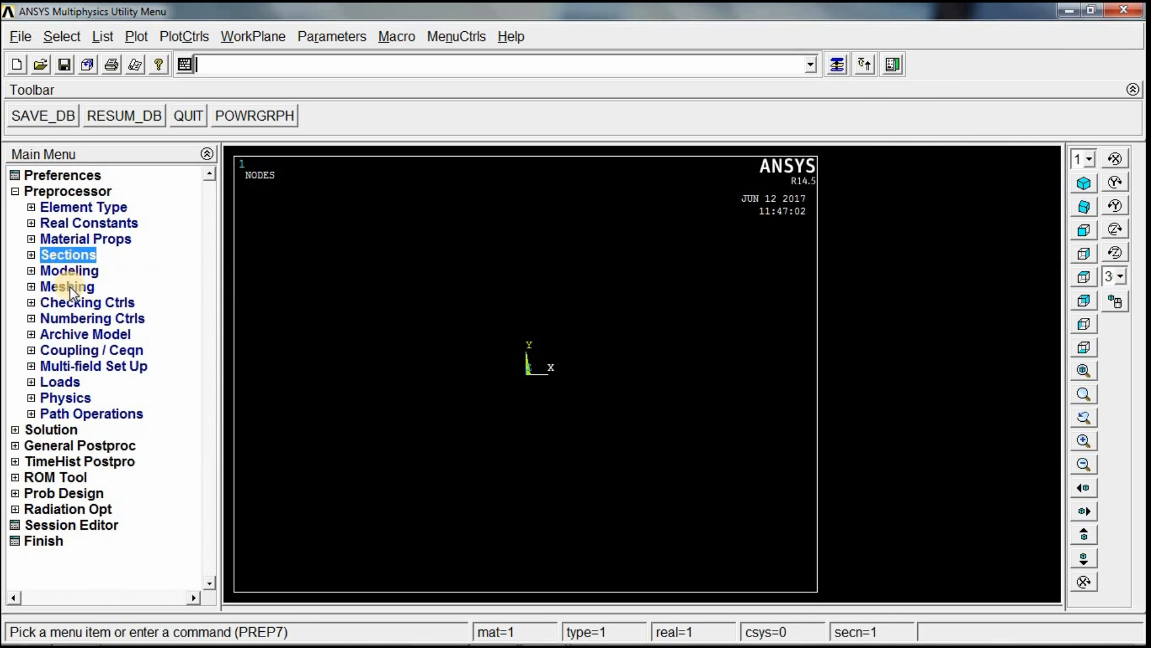
# Step: Create keypoint 1 at X 0 and keypoint 2 at X 2000 in the active coordinate system
pyautogui.click(73, 272)
pyautogui.click(77, 286)
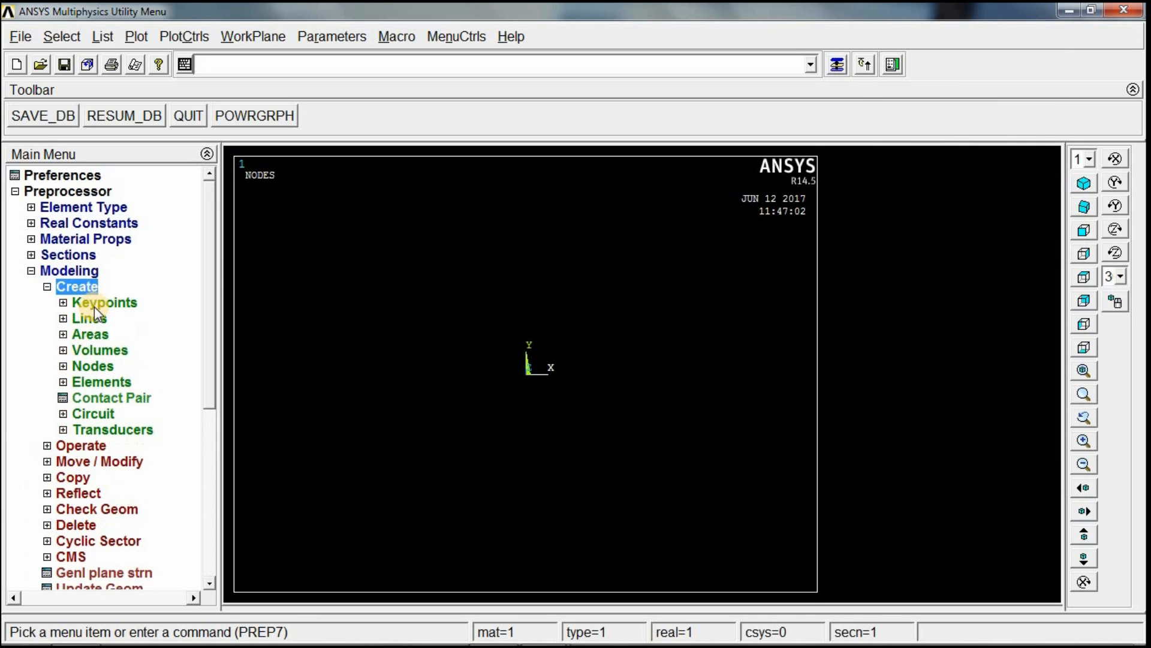
pyautogui.click(94, 304)
pyautogui.click(114, 337)
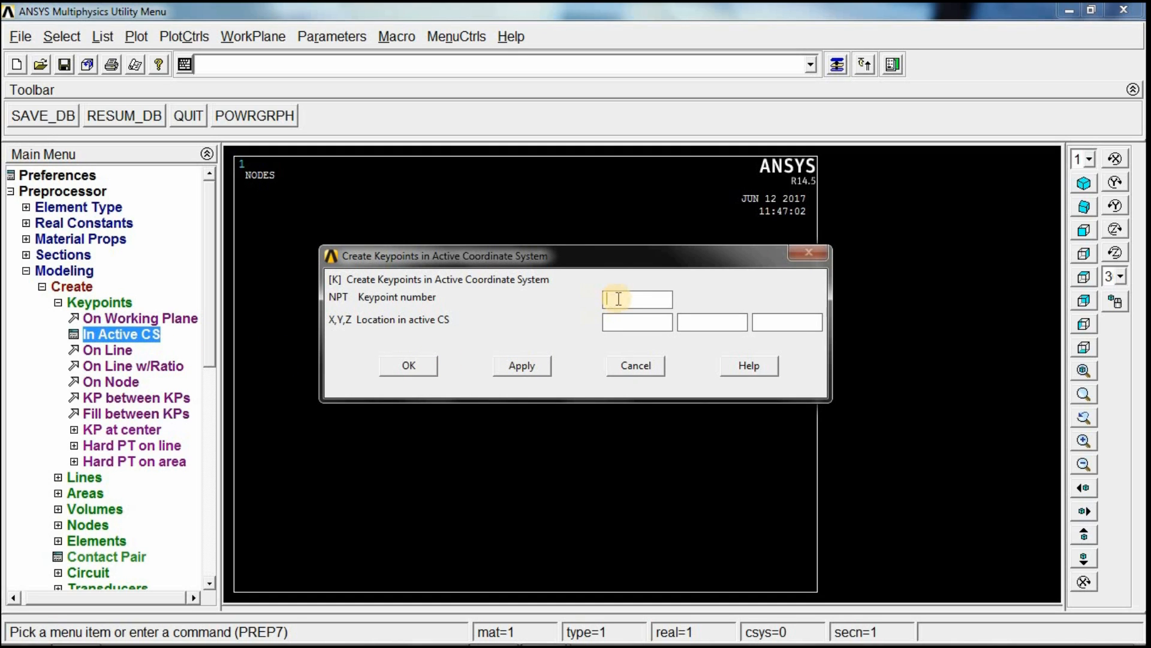
pyautogui.write('1')
pyautogui.click(614, 323)
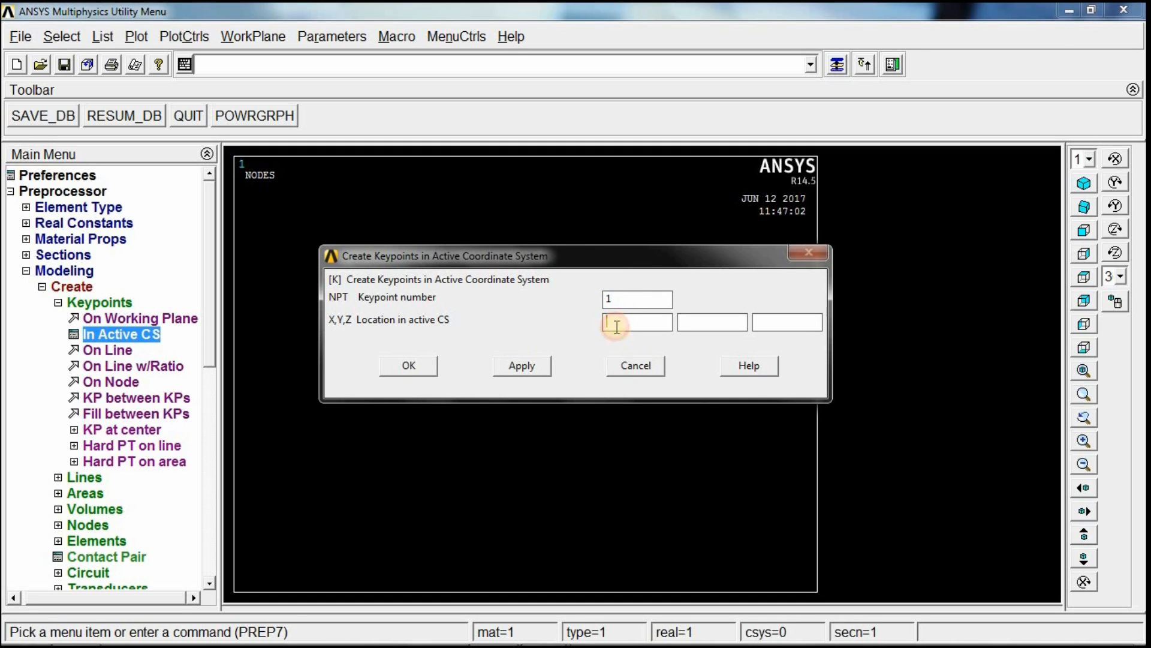
pyautogui.write('0')
pyautogui.click(522, 365)
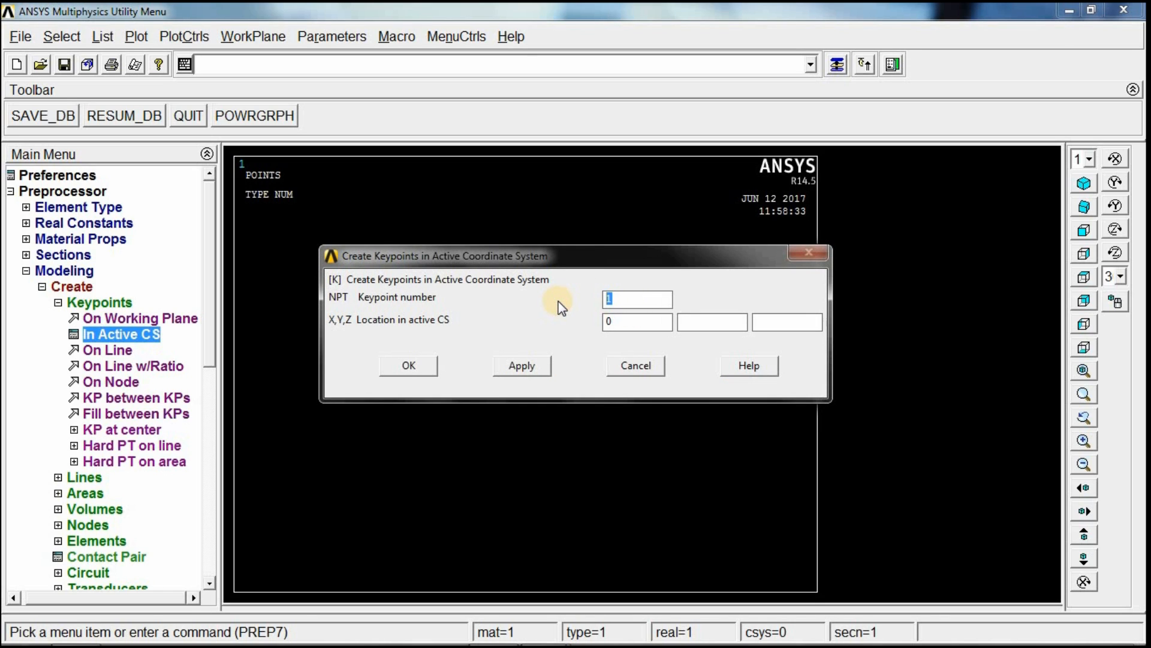
pyautogui.press('Tab')
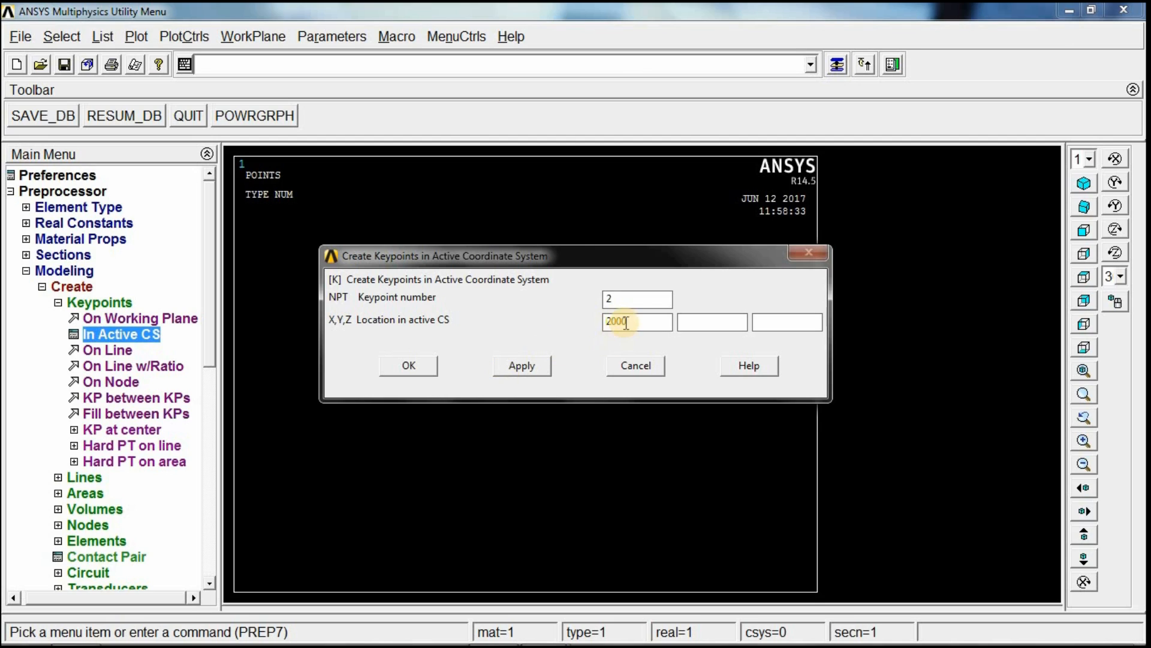
pyautogui.click(411, 362)
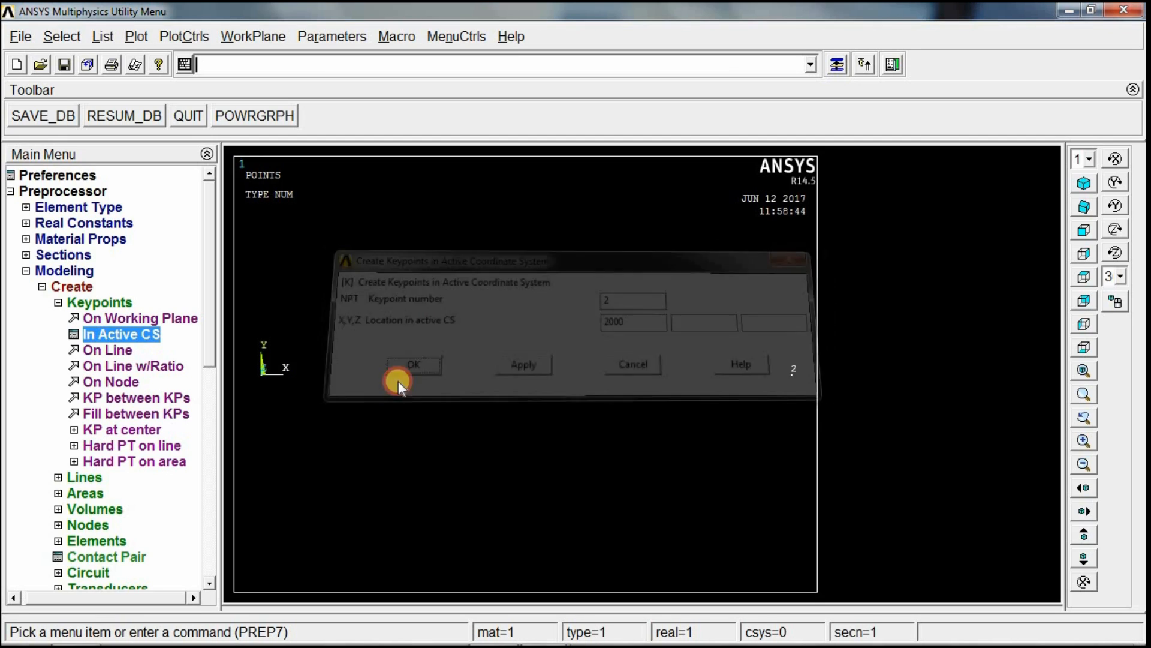
pyautogui.click(91, 303)
# Step: Create a straight line between keypoints 1 and 2 to form the beam axis
pyautogui.click(91, 320)
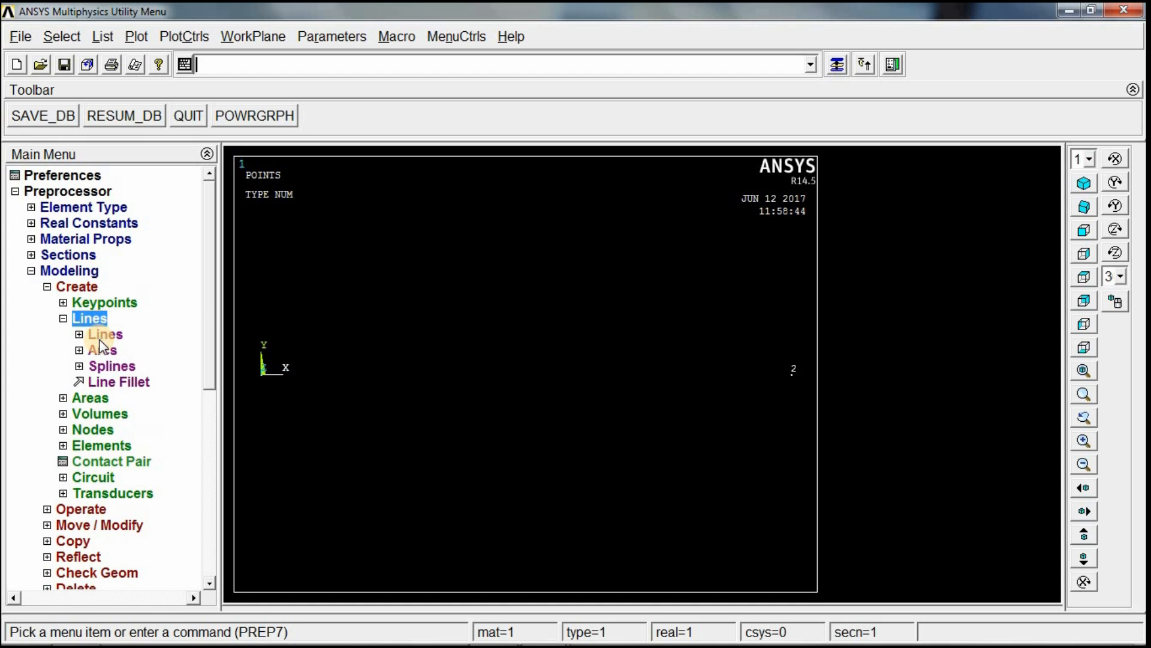
pyautogui.click(100, 338)
pyautogui.click(104, 351)
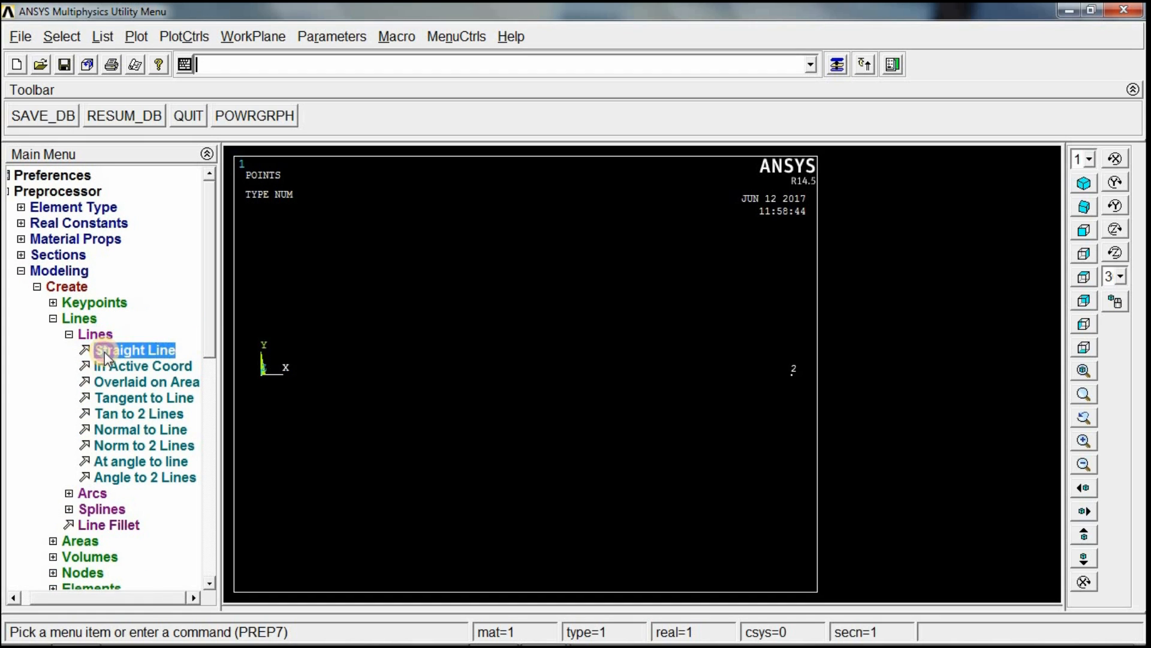
pyautogui.click(261, 373)
pyautogui.click(786, 384)
pyautogui.click(53, 579)
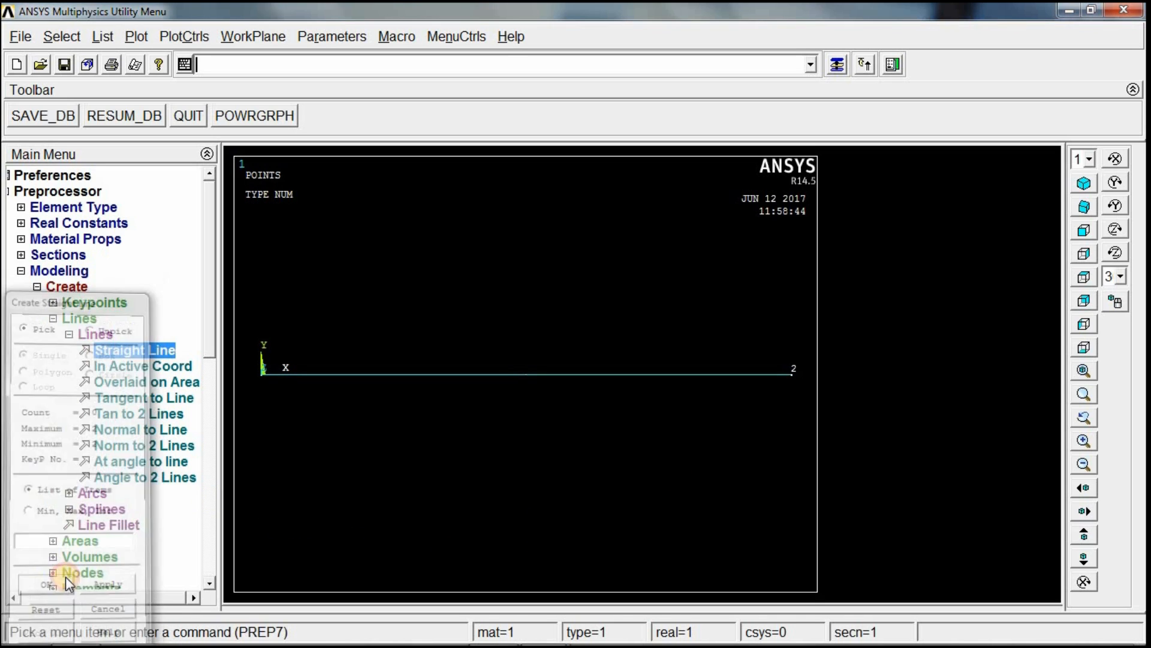
# Step: Set the element size on the beam line to 50 element divisions using the MeshTool
pyautogui.click(80, 334)
pyautogui.click(75, 318)
pyautogui.click(63, 284)
pyautogui.click(60, 271)
pyautogui.click(63, 288)
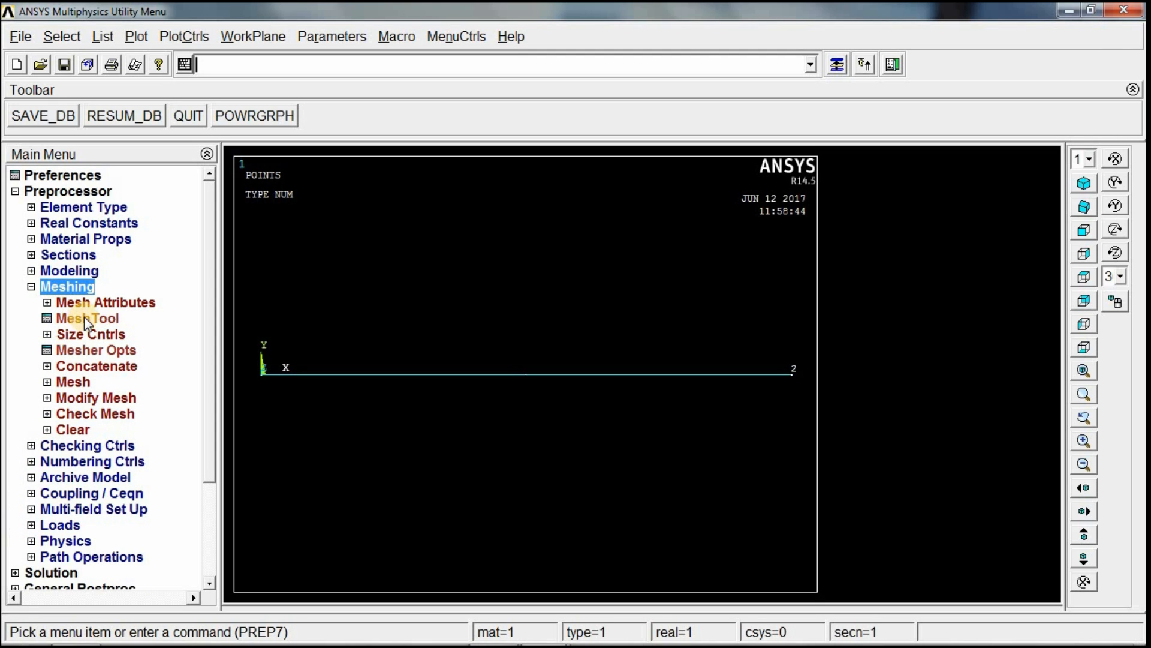
pyautogui.click(84, 316)
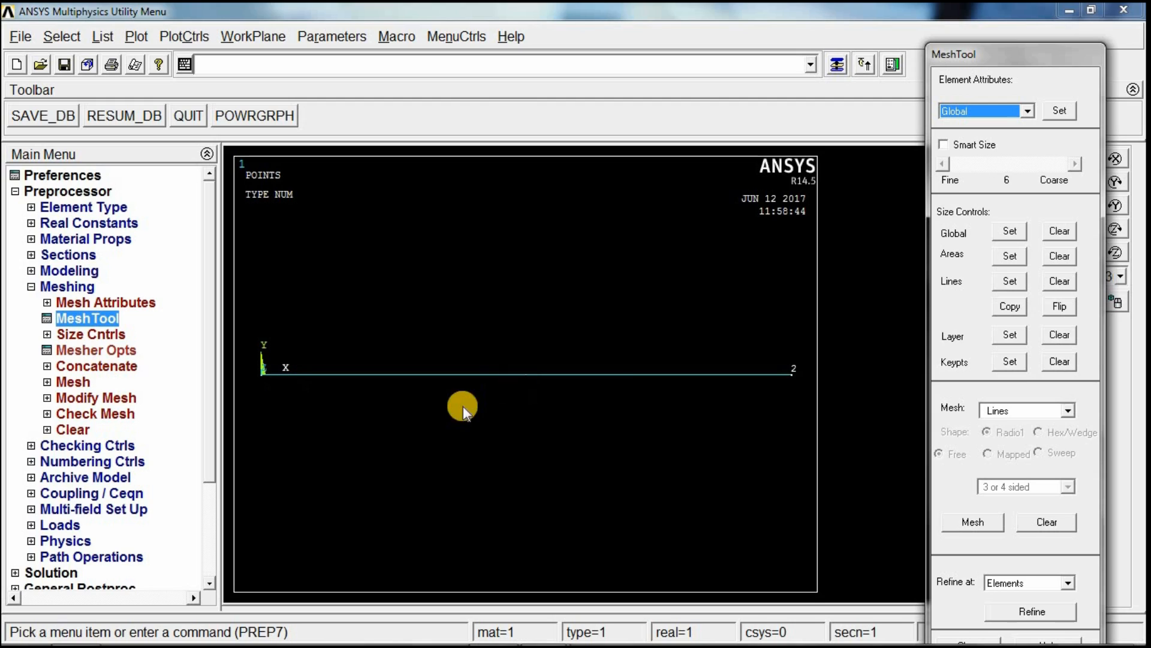
pyautogui.click(1010, 282)
pyautogui.moveTo(44, 291); pyautogui.dragTo(91, 132)
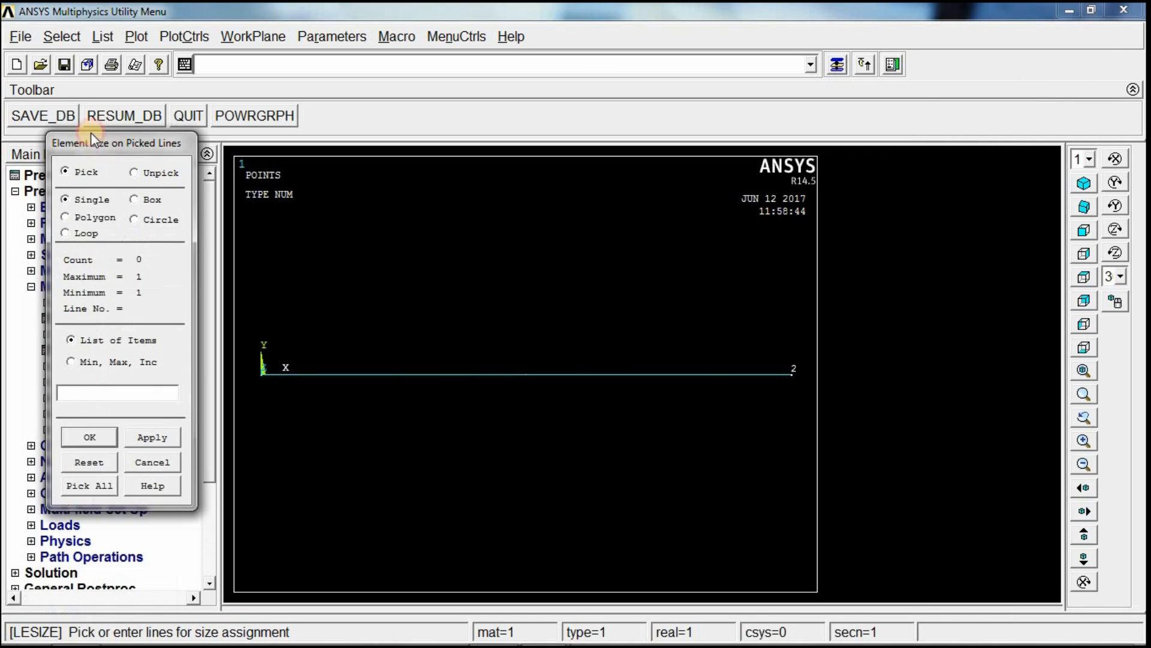
pyautogui.click(102, 478)
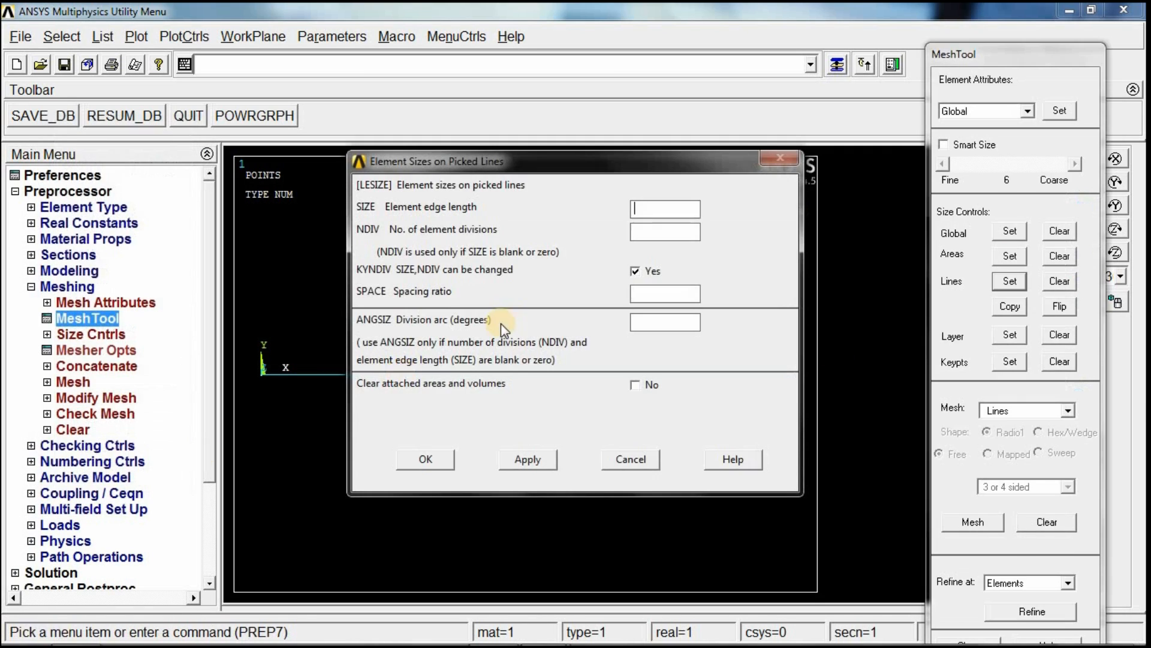
pyautogui.click(649, 231)
pyautogui.write('50')
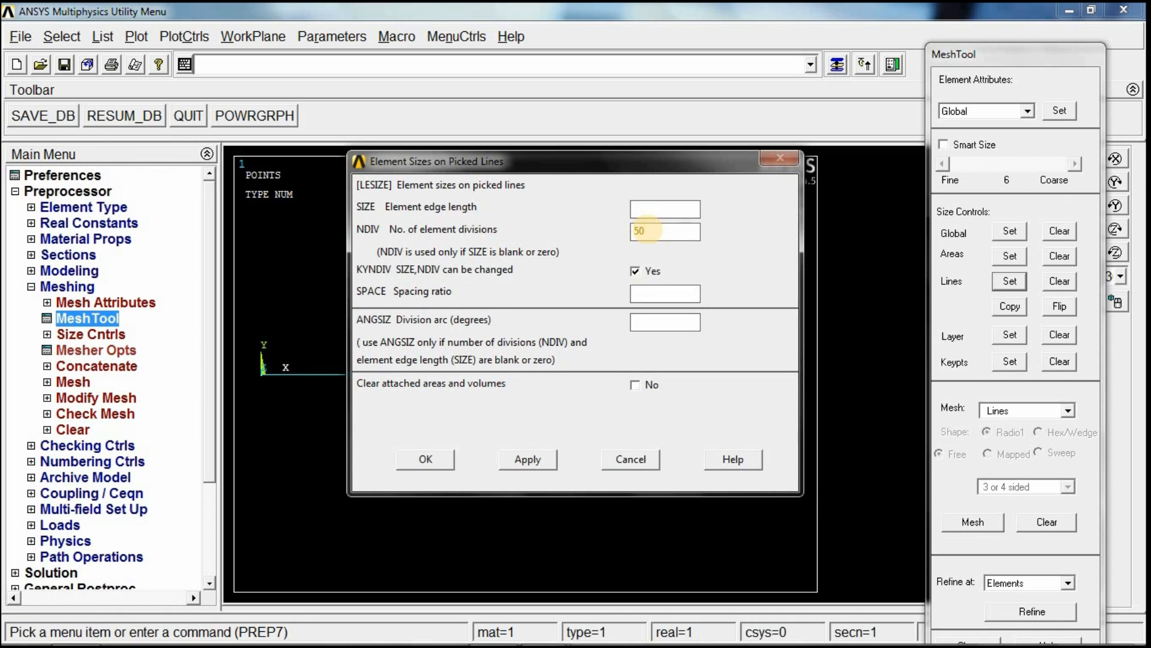
pyautogui.click(439, 460)
# Step: Mesh the beam line between keypoints 1 and 2 with the MeshTool
pyautogui.click(81, 319)
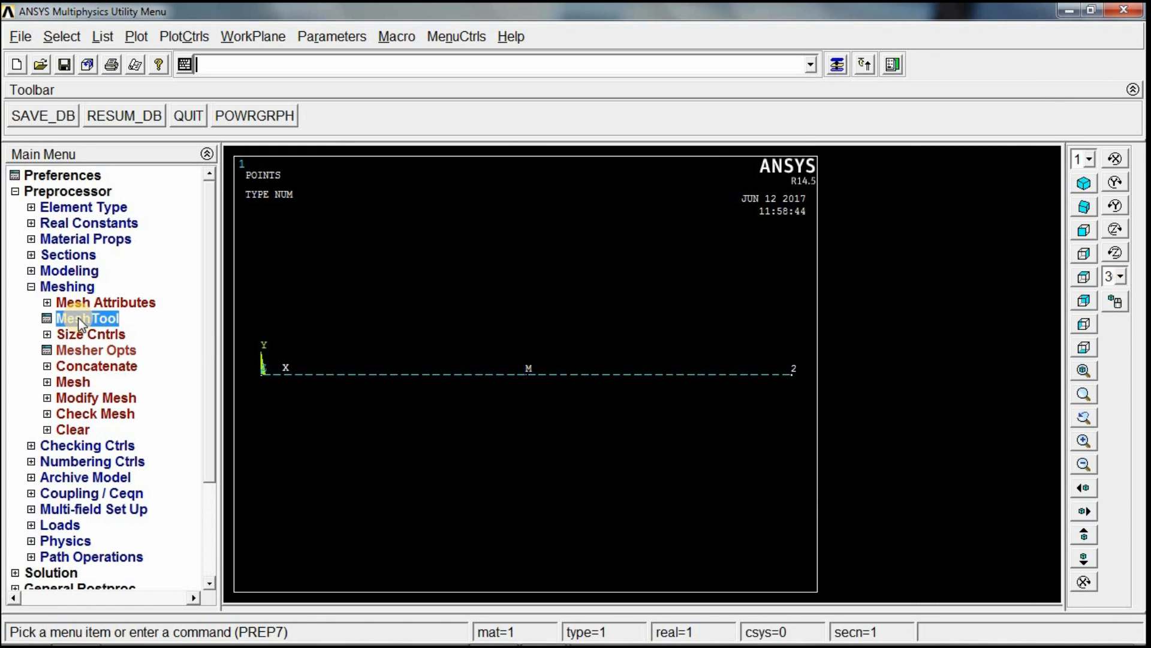
pyautogui.click(978, 527)
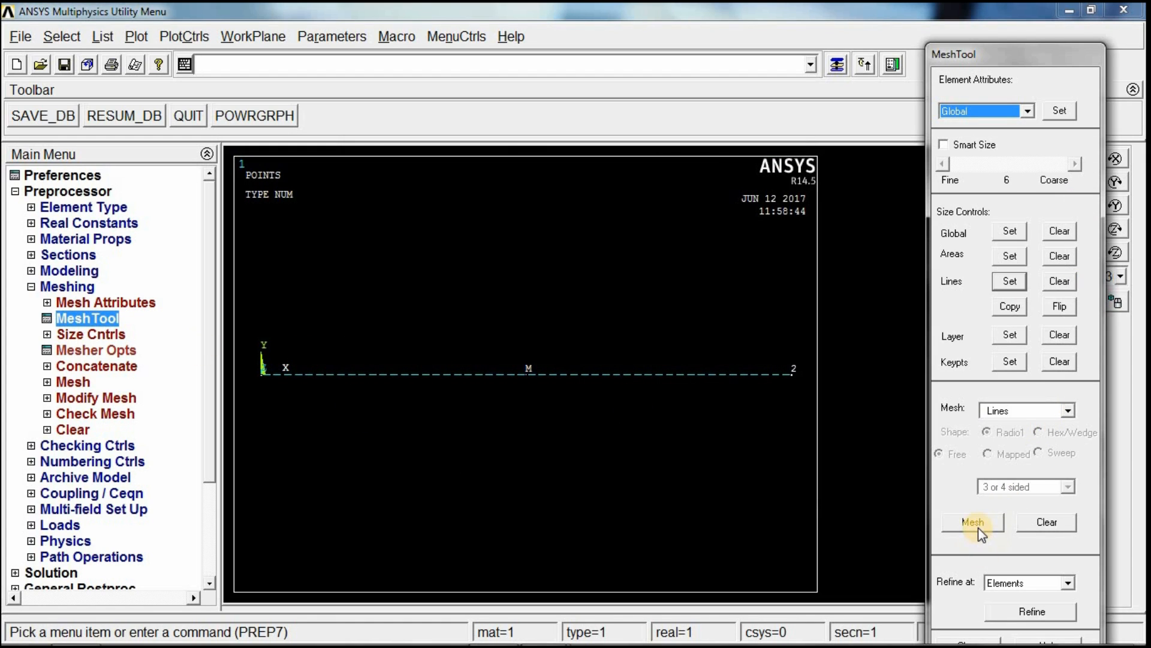
pyautogui.click(460, 383)
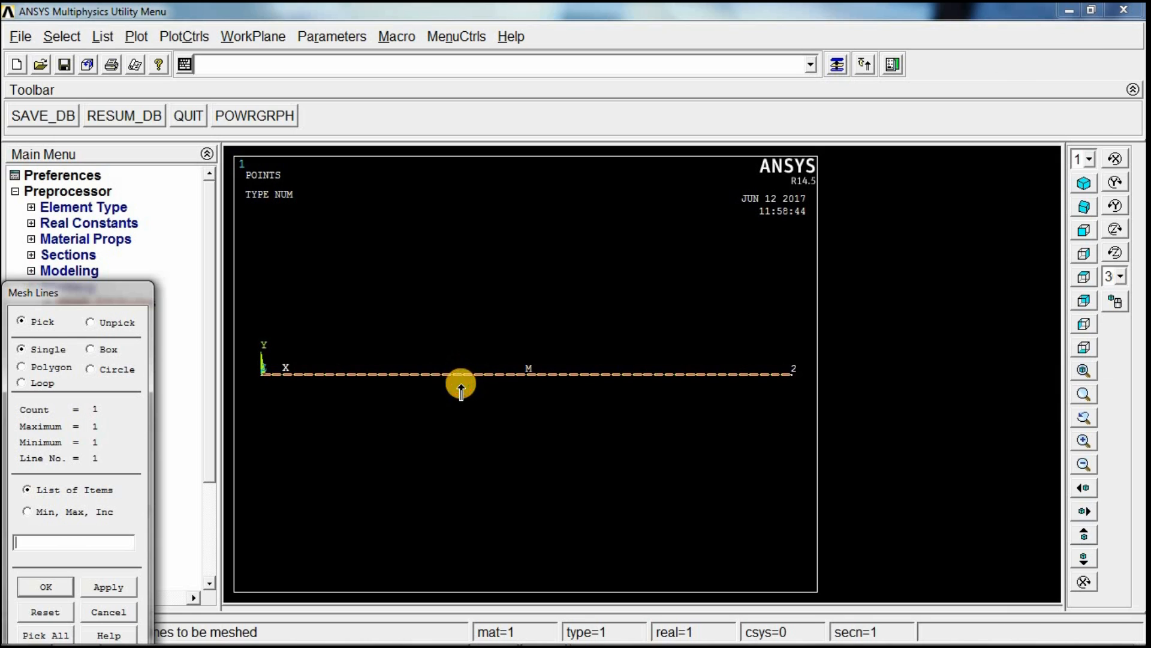
pyautogui.click(48, 586)
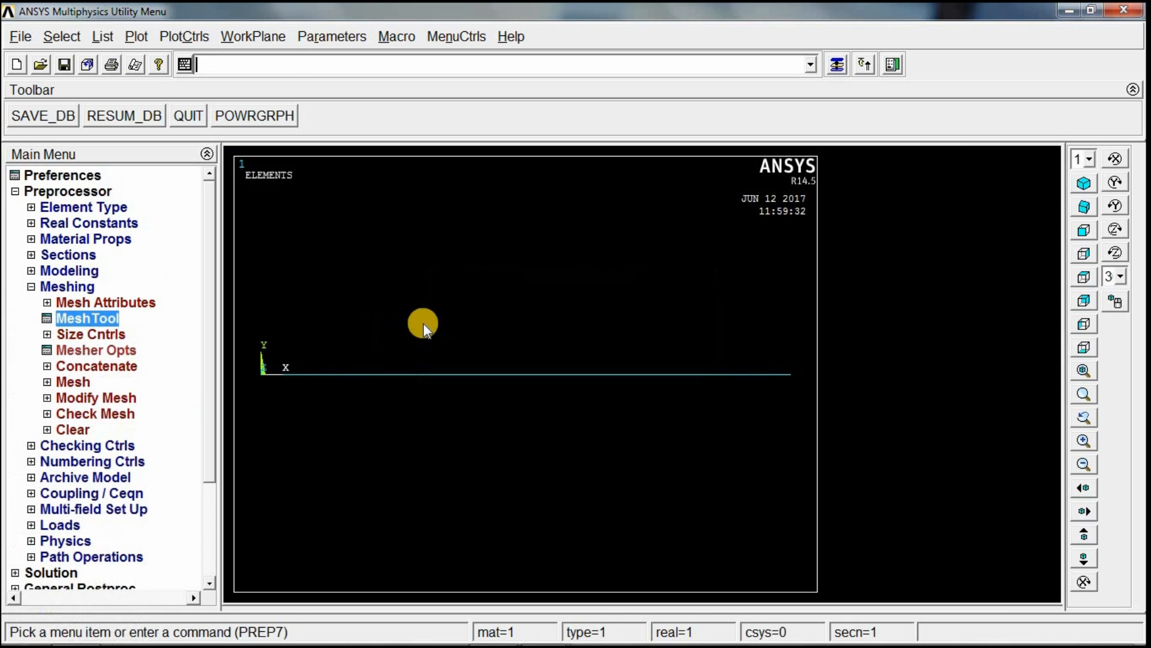
pyautogui.click(62, 285)
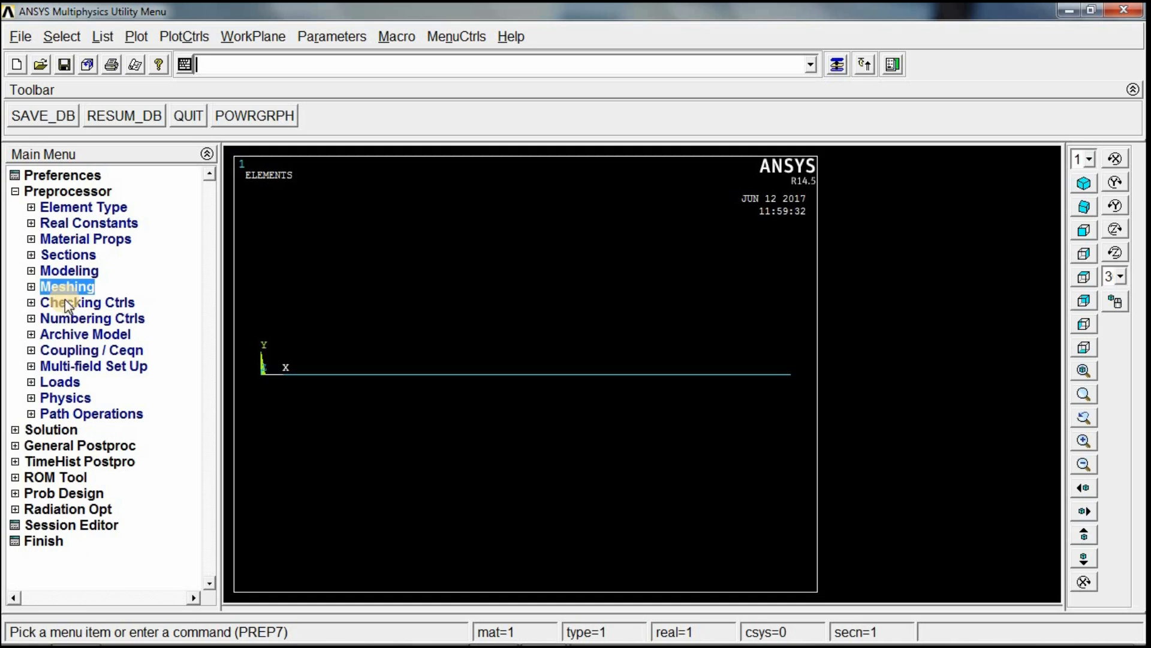
# Step: Apply a structural displacement constraint to keypoint 1 at the beam's origin, fixing All DOF
pyautogui.click(67, 386)
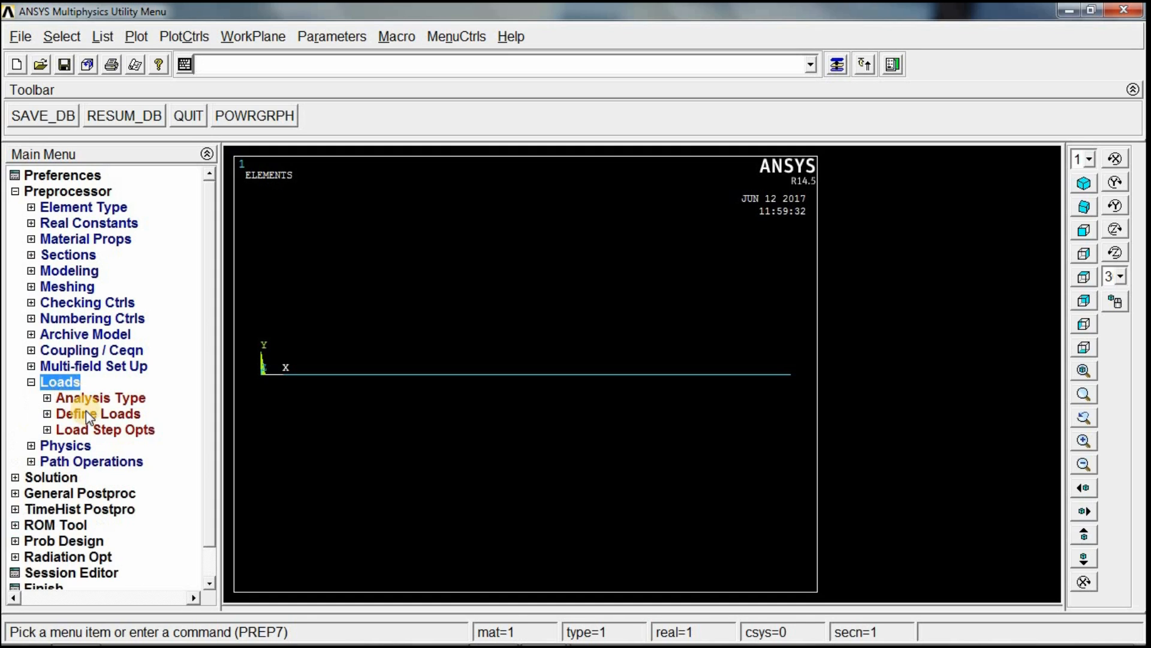
pyautogui.click(85, 414)
pyautogui.click(96, 448)
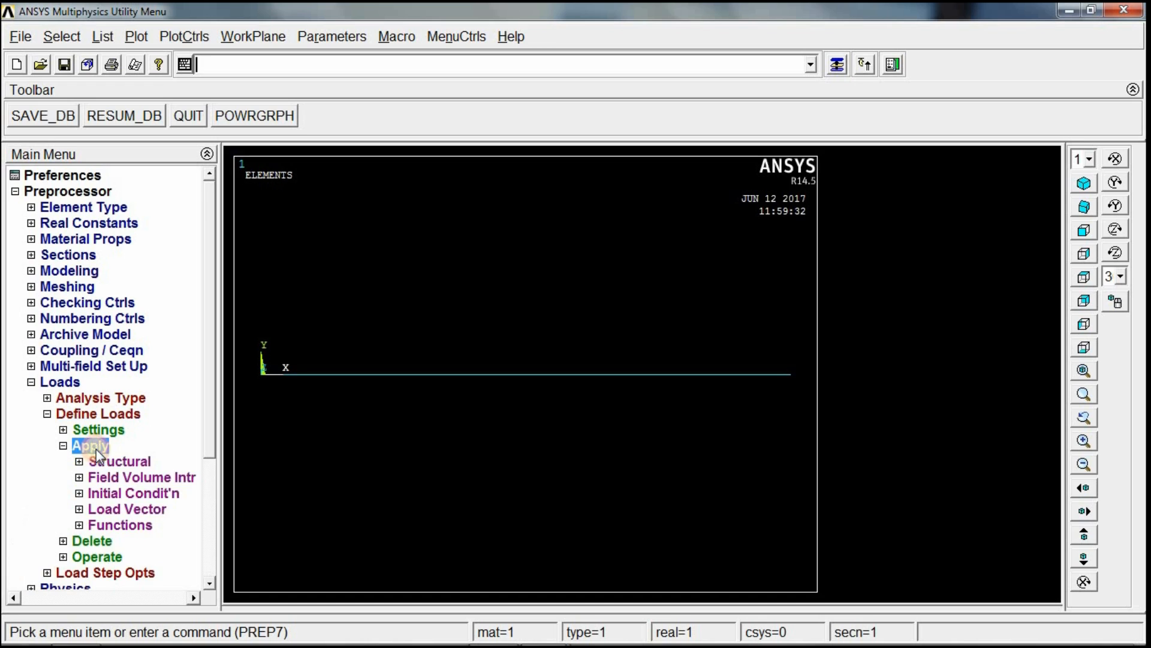
pyautogui.click(111, 462)
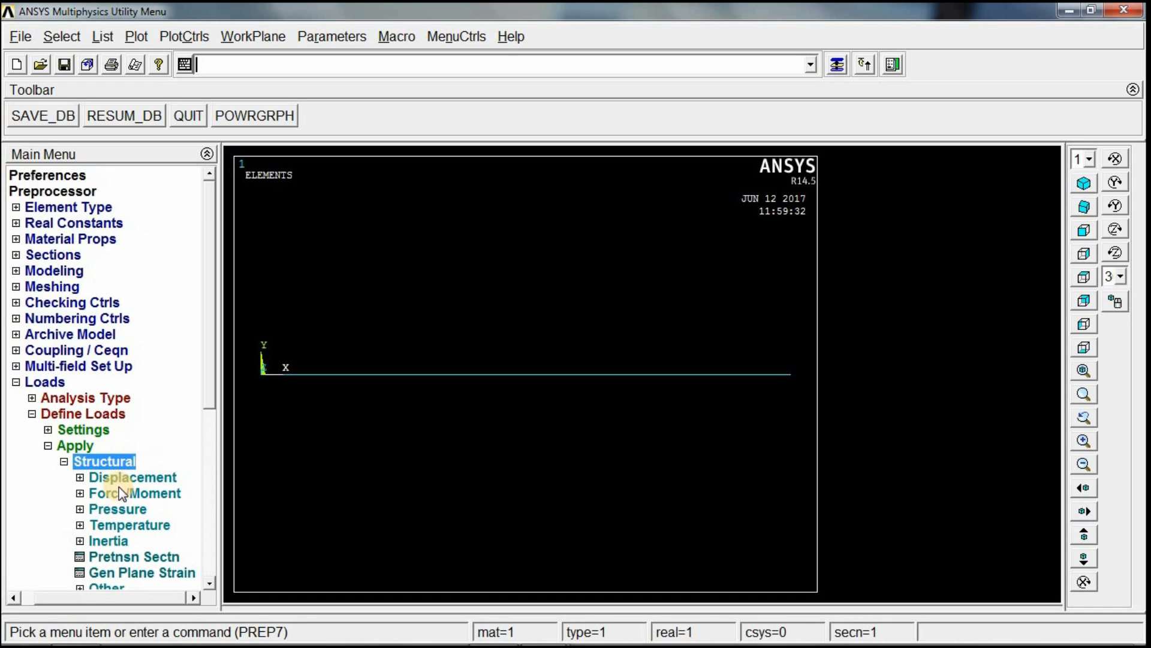
pyautogui.click(130, 479)
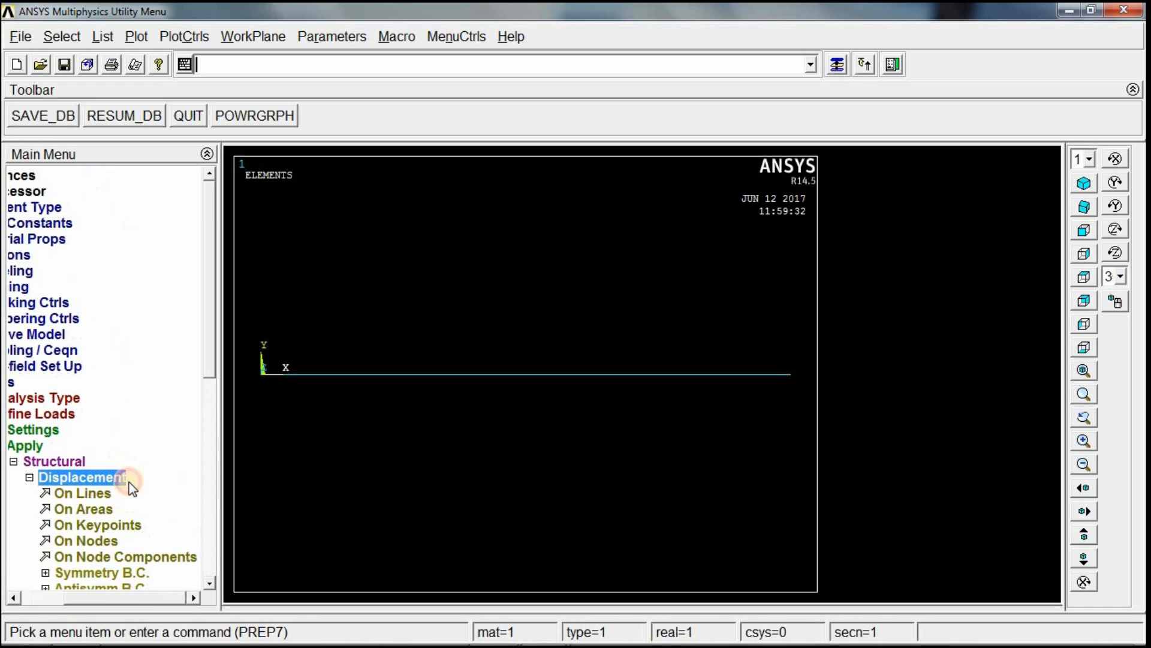
pyautogui.click(90, 524)
pyautogui.click(257, 381)
pyautogui.click(46, 586)
pyautogui.click(670, 238)
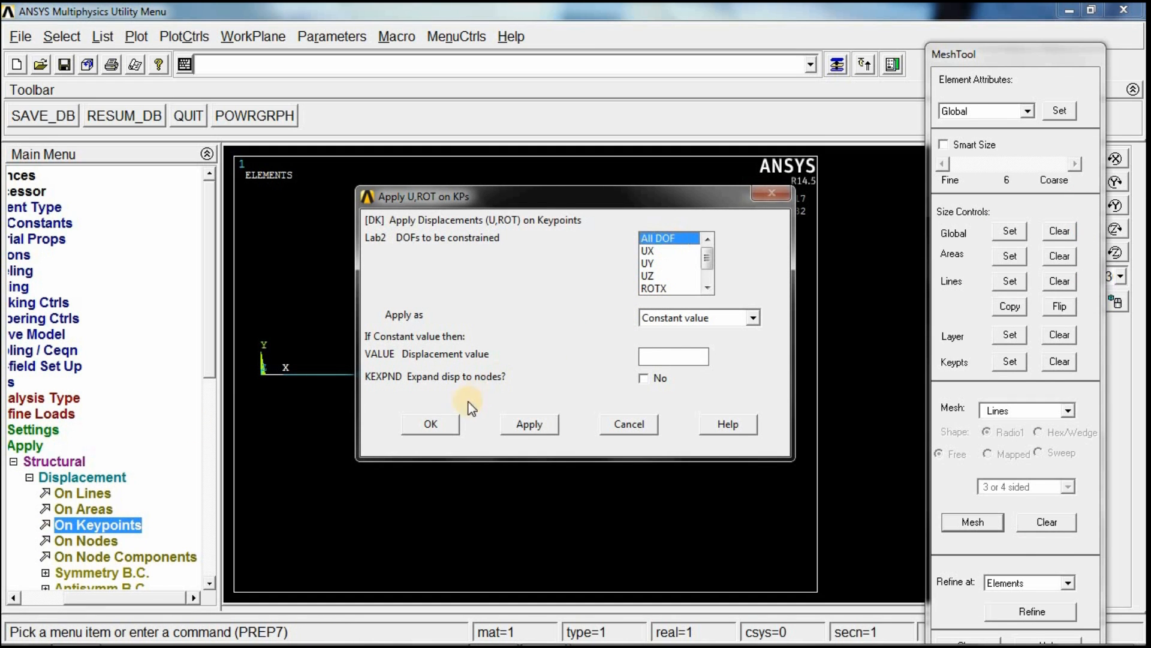
pyautogui.click(433, 425)
# Step: Apply a constant FY force of -4000 to keypoint 2 at the beam's free end
pyautogui.click(84, 476)
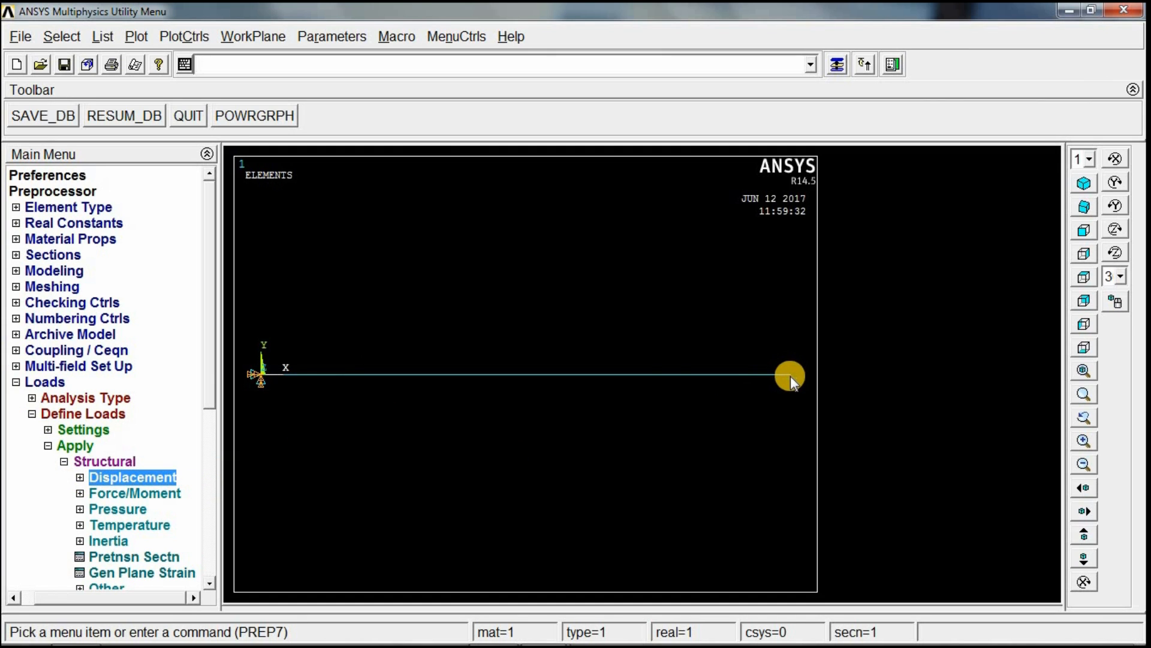
pyautogui.click(117, 493)
pyautogui.click(103, 514)
pyautogui.click(791, 373)
pyautogui.click(47, 587)
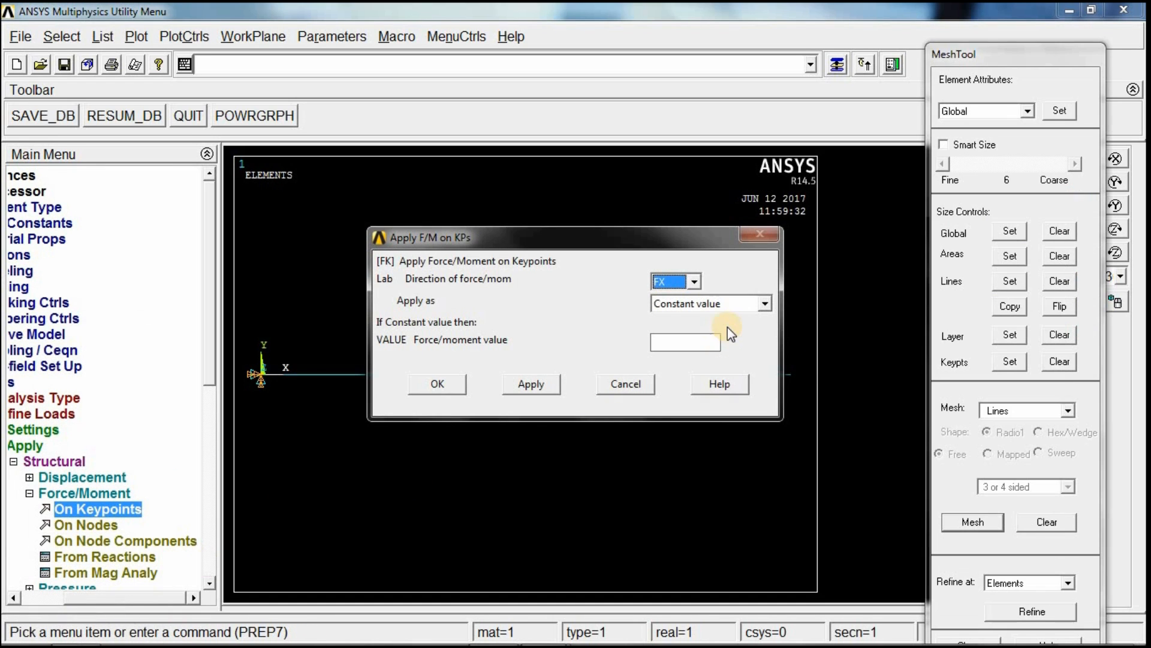
pyautogui.click(694, 281)
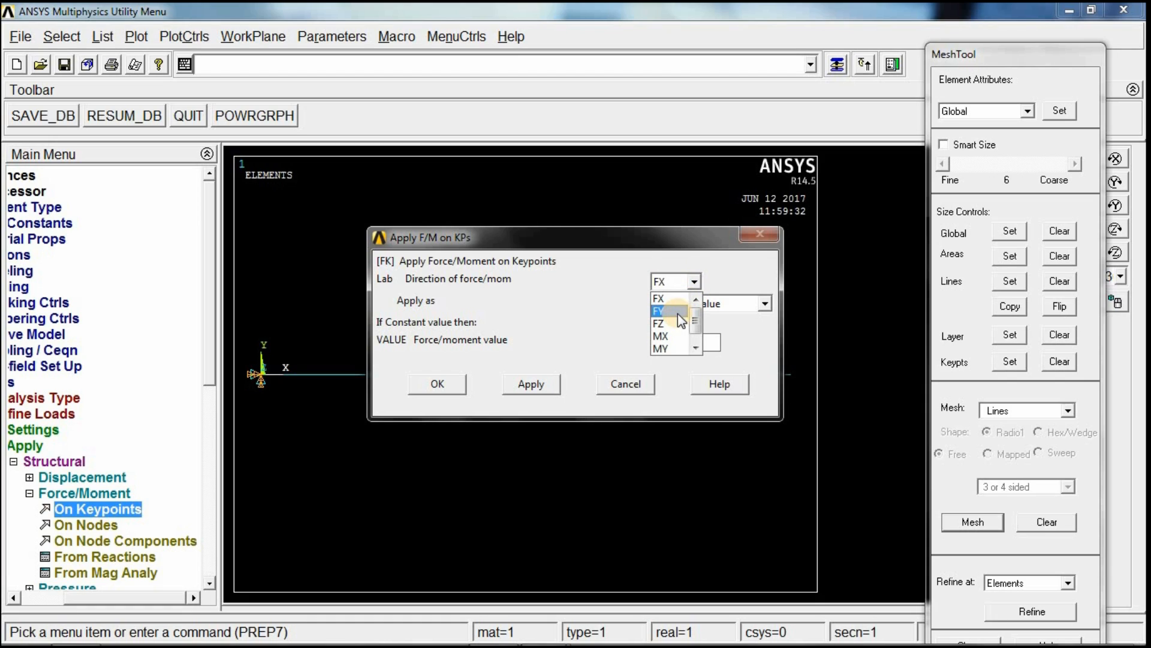
pyautogui.click(677, 312)
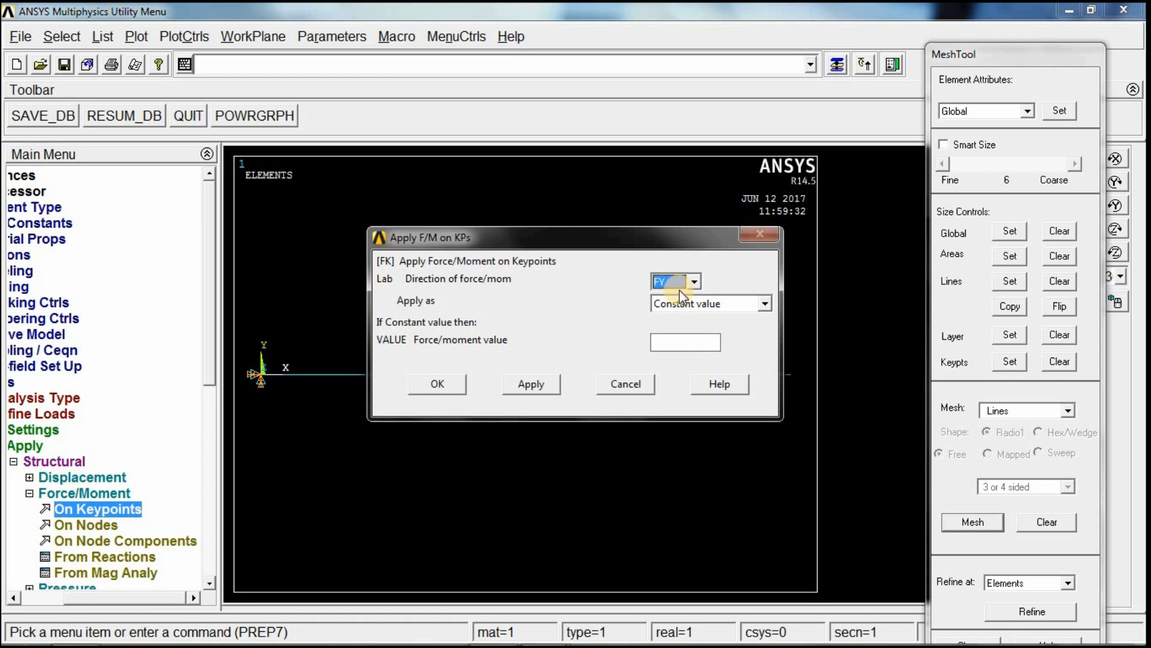
pyautogui.click(676, 345)
pyautogui.write('-4000')
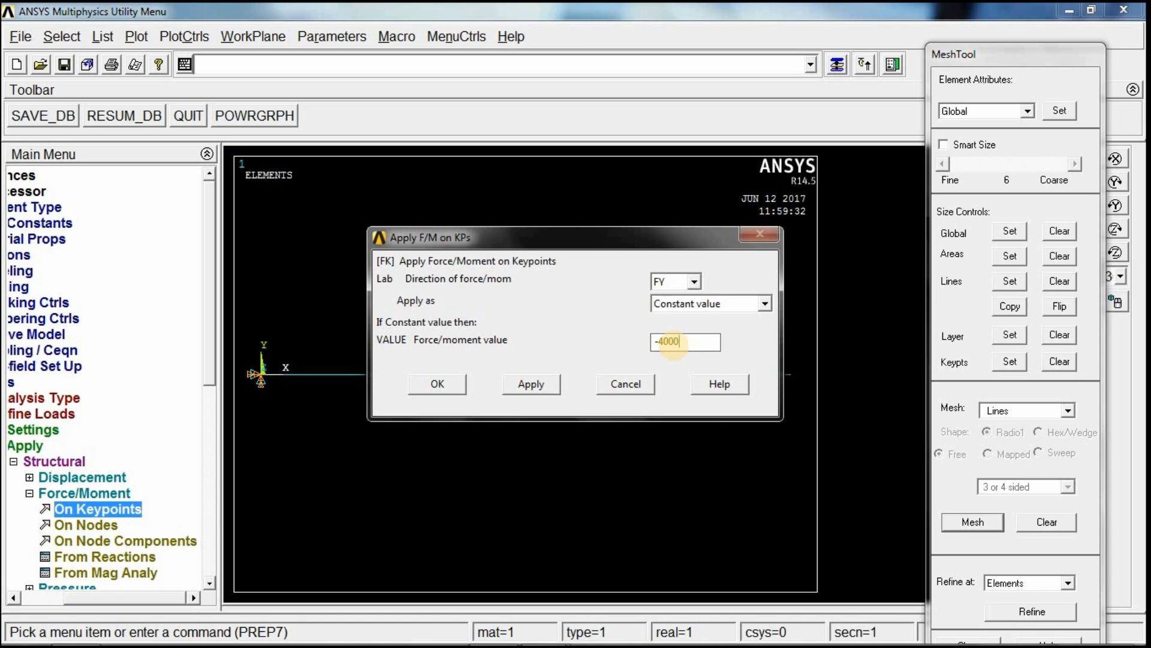
pyautogui.click(435, 386)
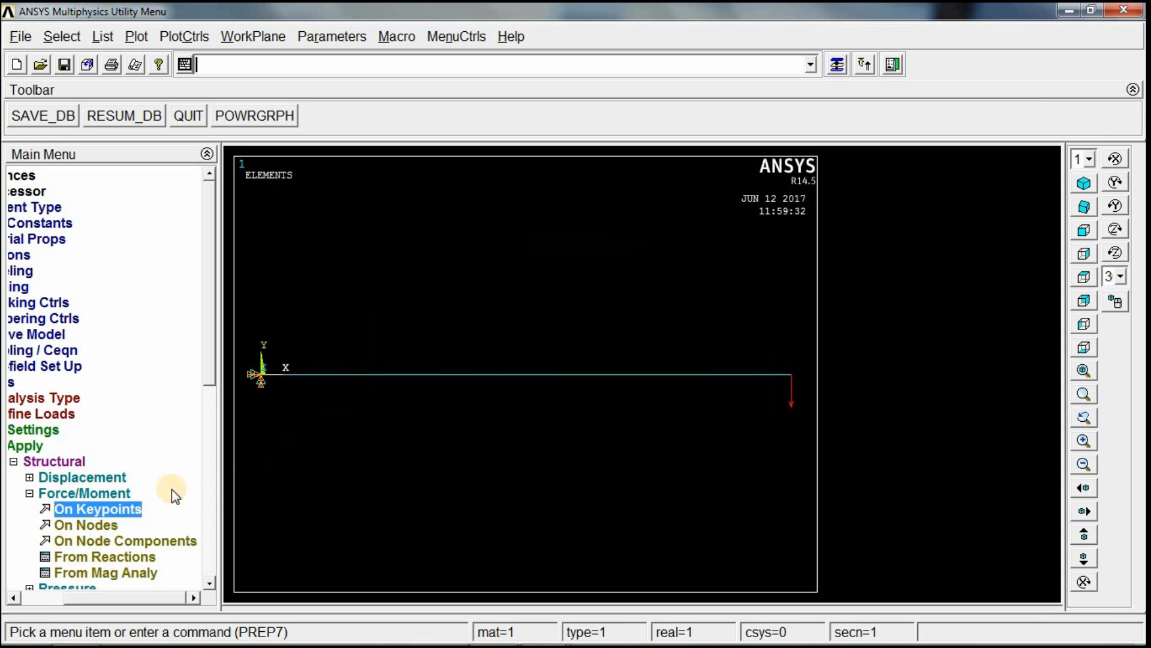
# Step: Solve the current load step and close the solution note and status window
pyautogui.click(55, 461)
pyautogui.click(60, 381)
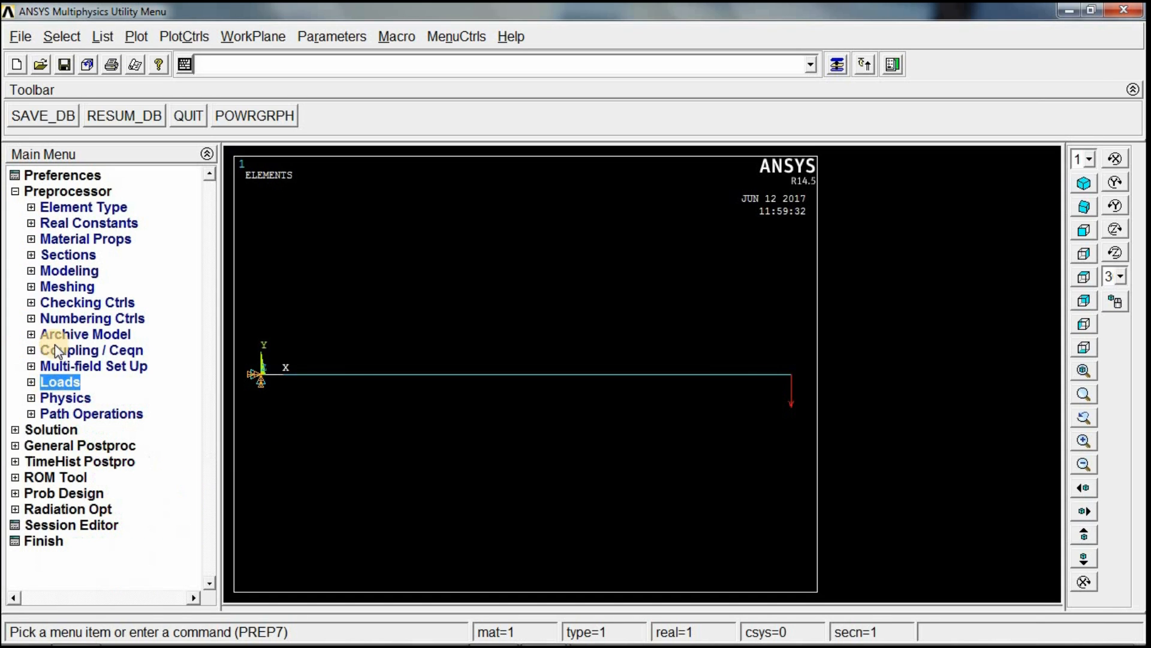
pyautogui.click(47, 194)
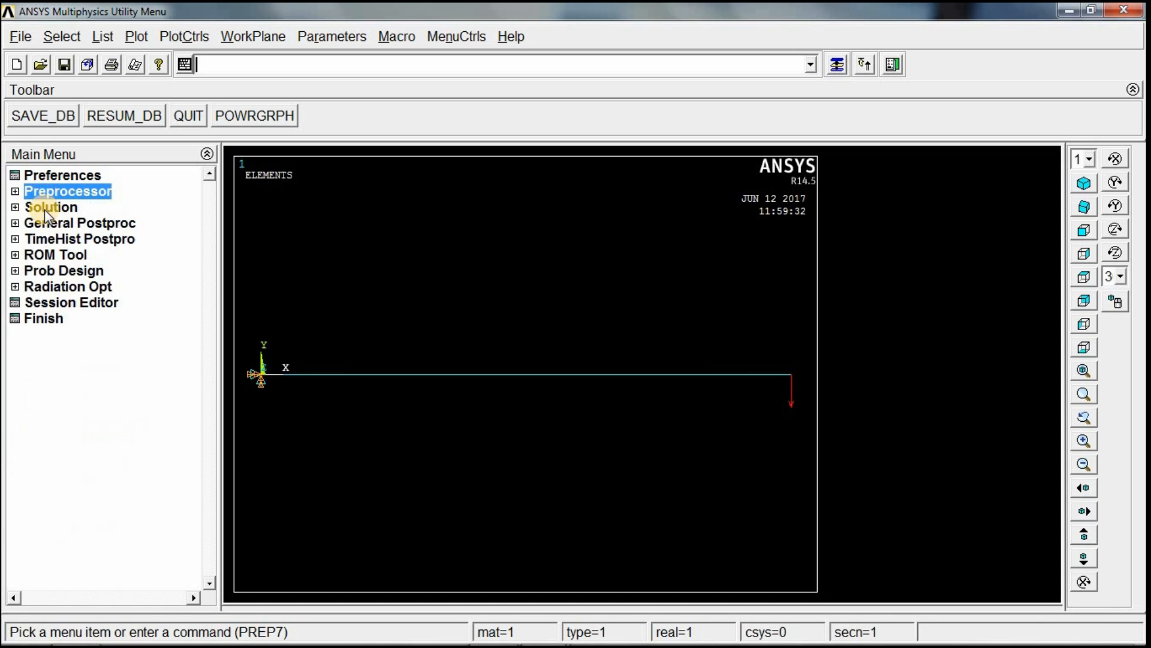
pyautogui.click(44, 210)
pyautogui.click(56, 306)
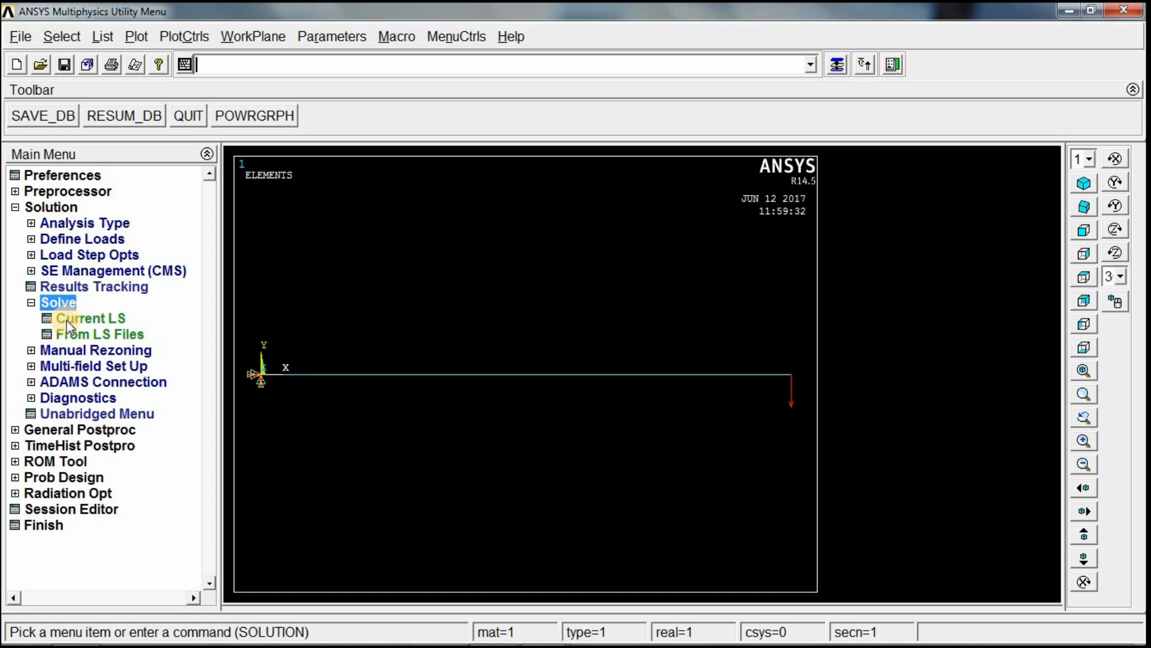
pyautogui.click(67, 320)
pyautogui.click(564, 412)
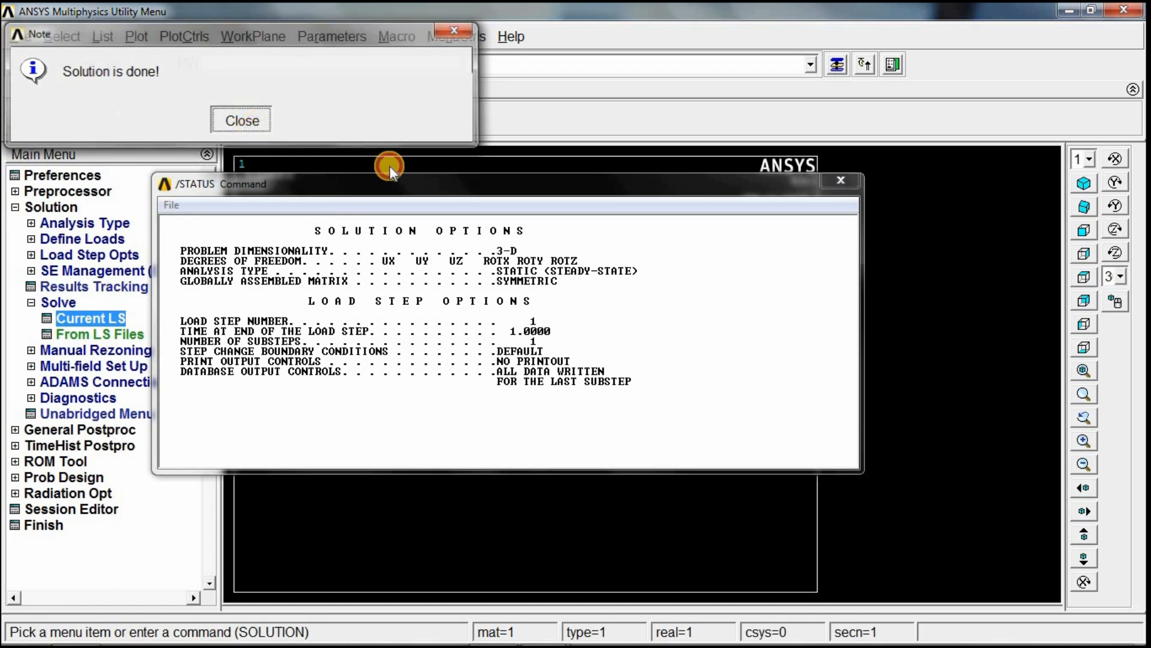
pyautogui.click(242, 120)
pyautogui.click(841, 180)
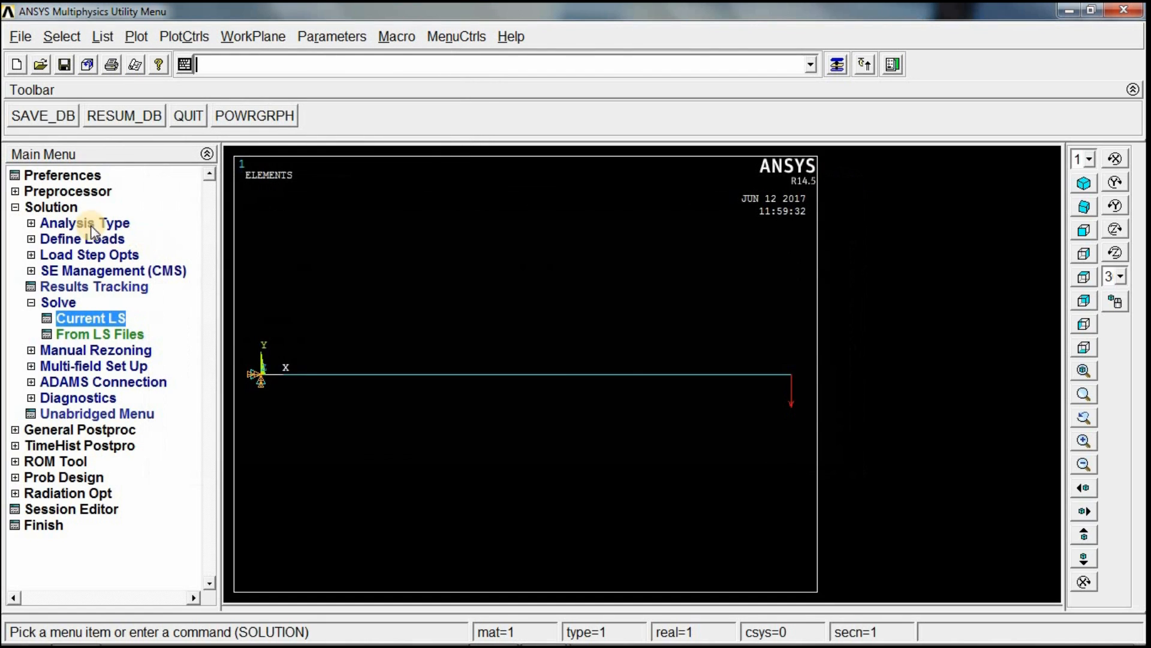
# Step: Add an element table item by sequence number SMISC, 3 in the general postprocessor
pyautogui.click(65, 207)
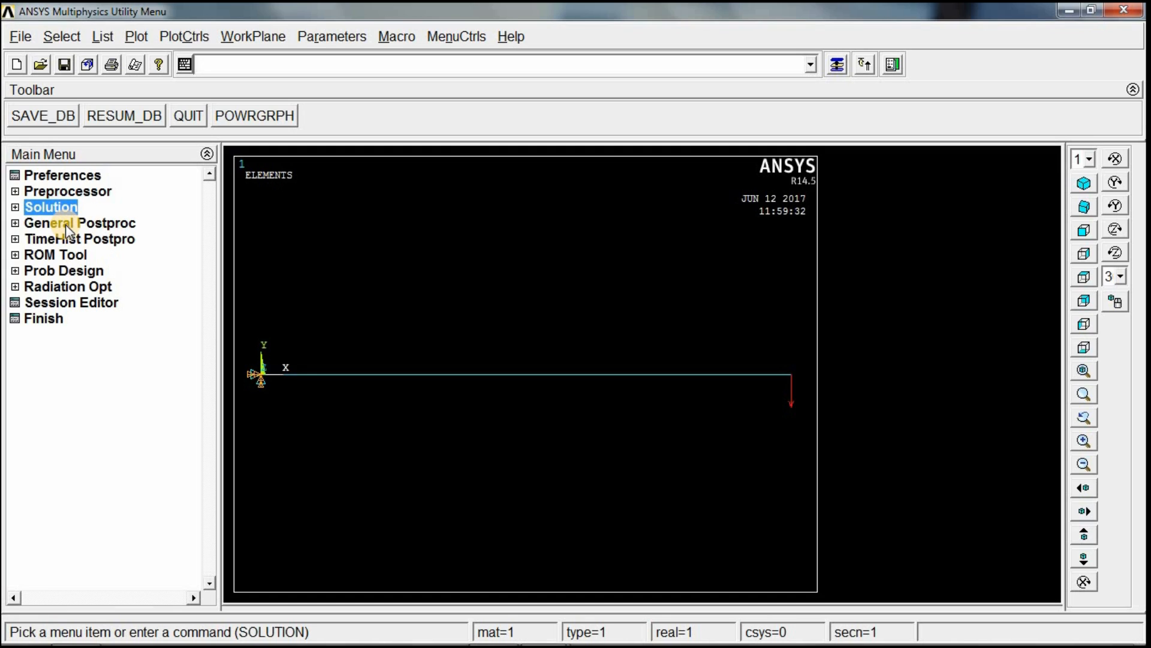
pyautogui.click(66, 225)
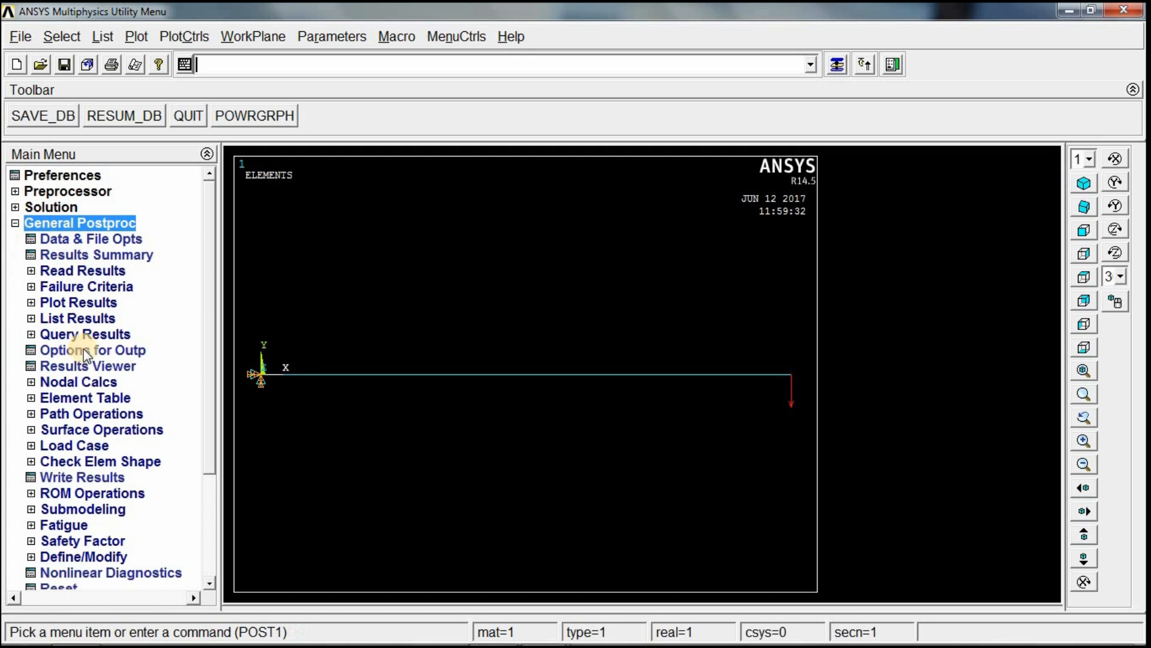
pyautogui.click(73, 399)
pyautogui.click(79, 416)
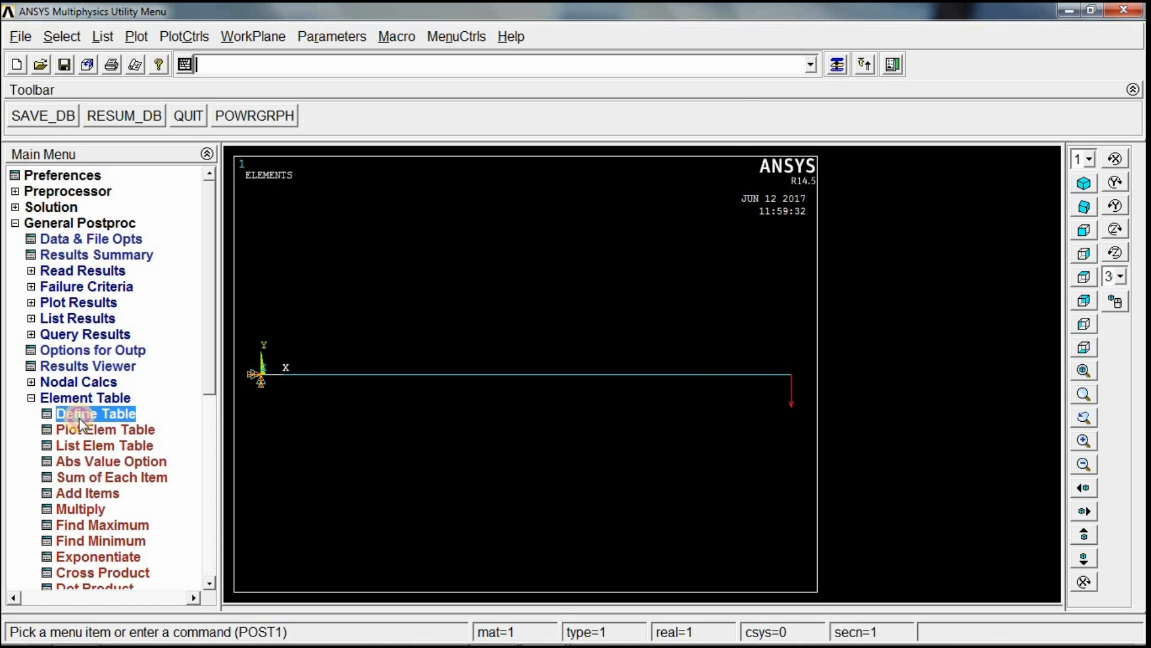
pyautogui.click(171, 429)
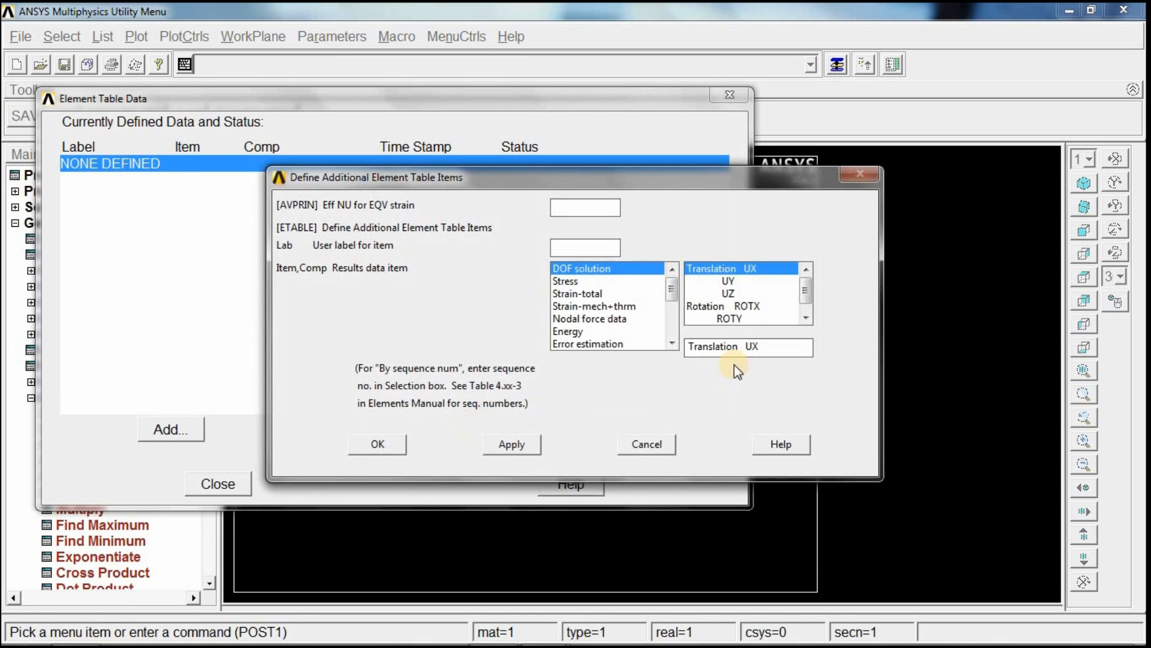
pyautogui.click(673, 311)
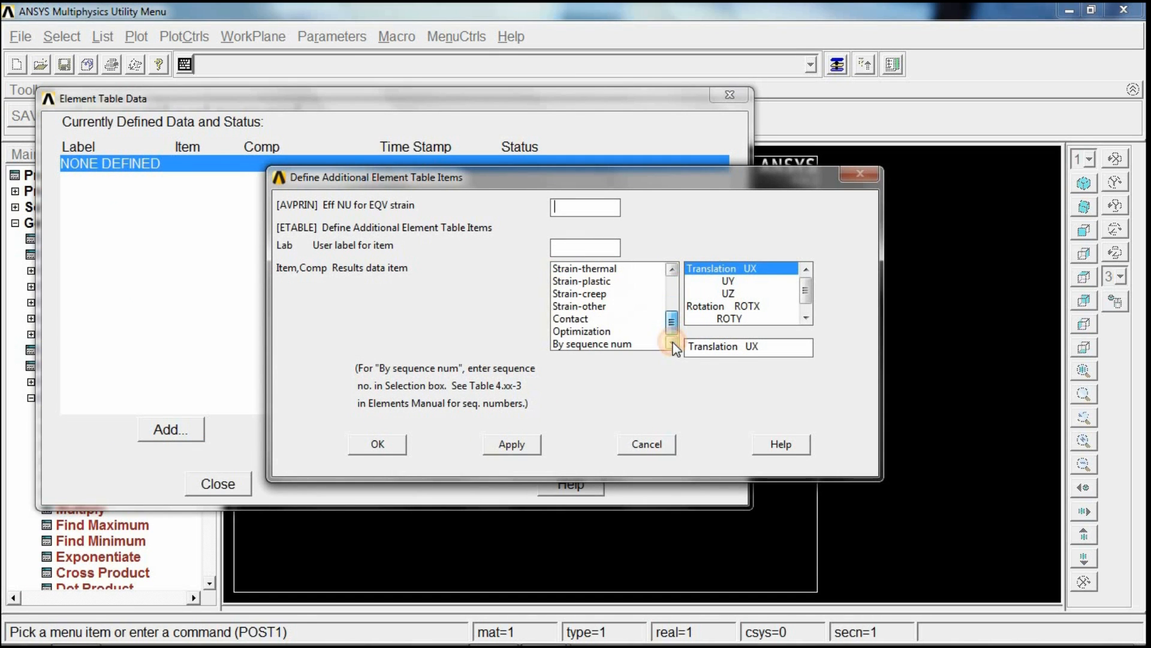
pyautogui.click(594, 345)
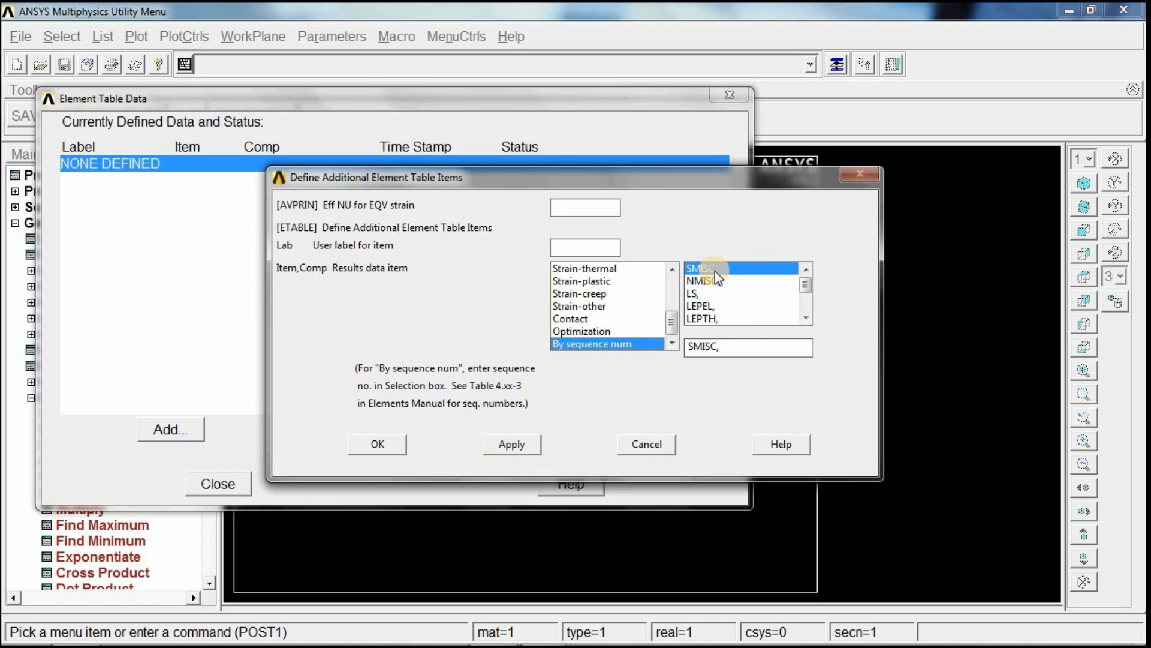
pyautogui.click(734, 346)
pyautogui.write('3')
pyautogui.click(512, 444)
# Step: Add a second element table item by sequence number SMISC, 6
pyautogui.click(670, 344)
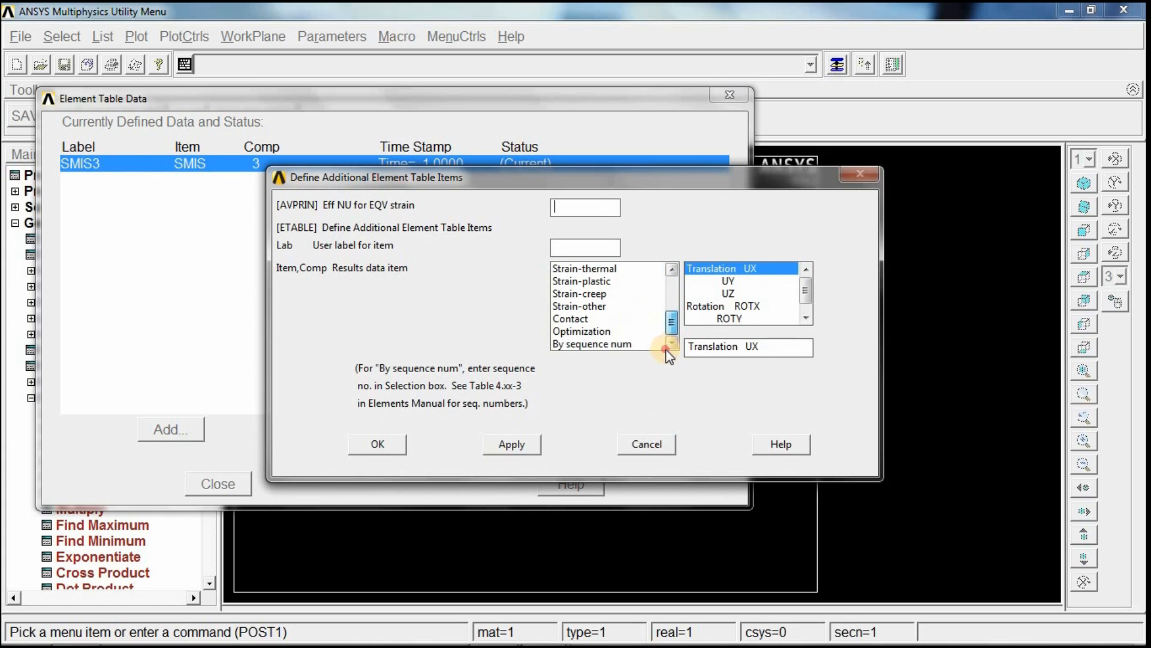
pyautogui.click(626, 345)
pyautogui.click(742, 347)
pyautogui.write('6')
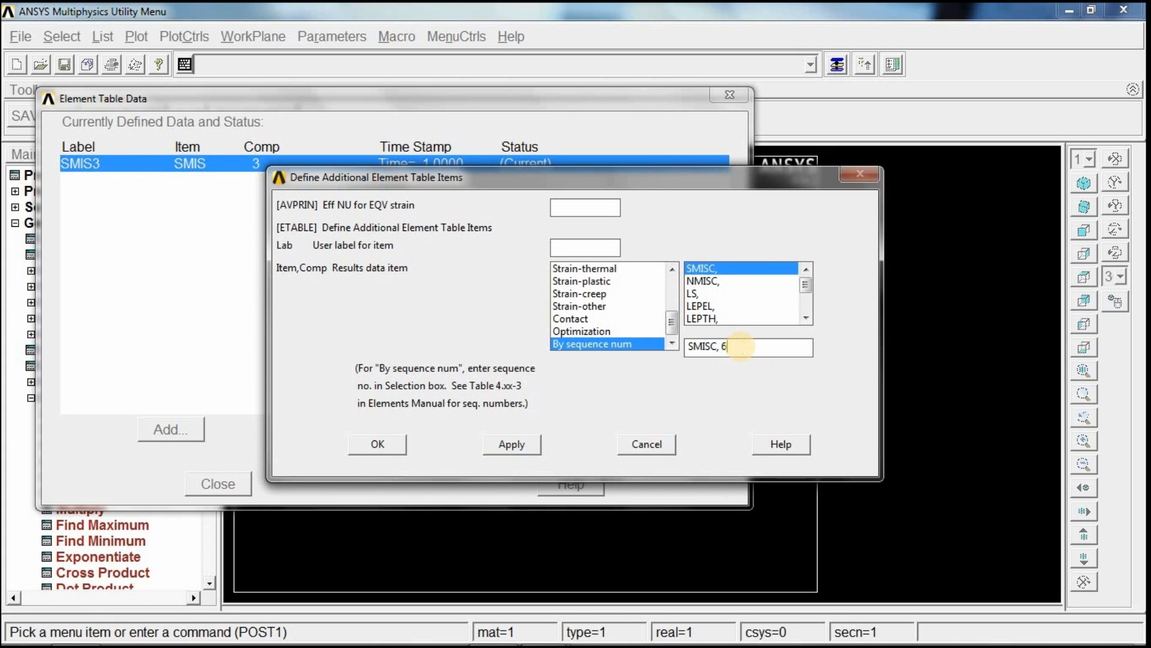
pyautogui.click(511, 445)
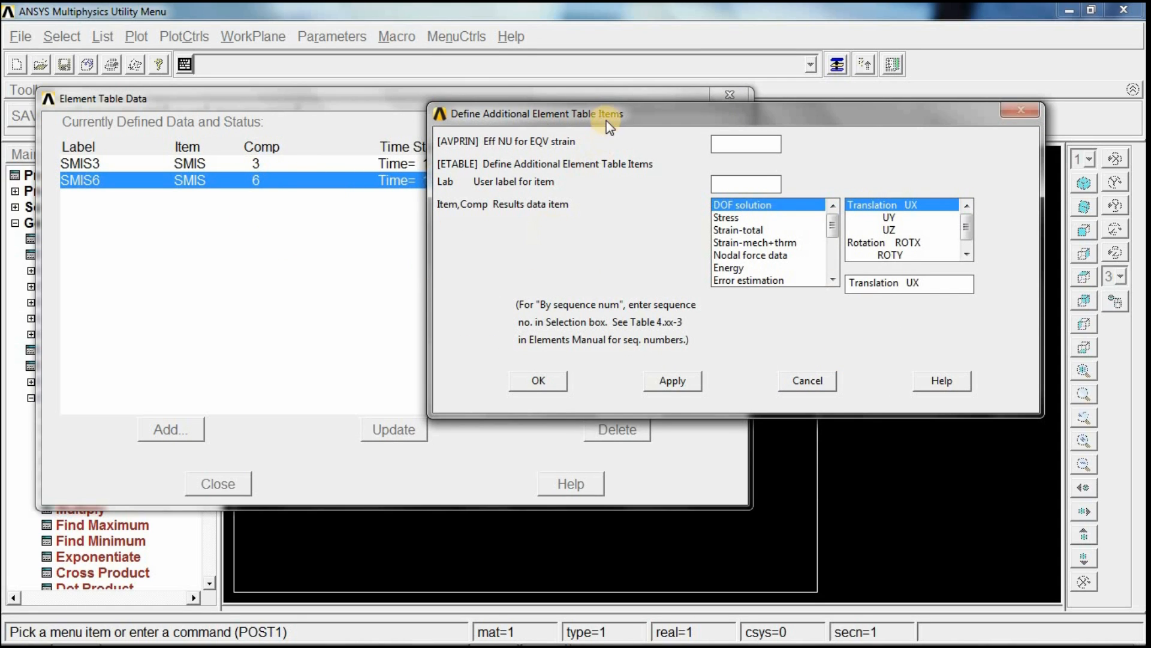
# Step: Add another element table item by sequence number SMISC, 16
pyautogui.moveTo(591, 111); pyautogui.dragTo(576, 99)
pyautogui.scroll(-3, 815, 228)
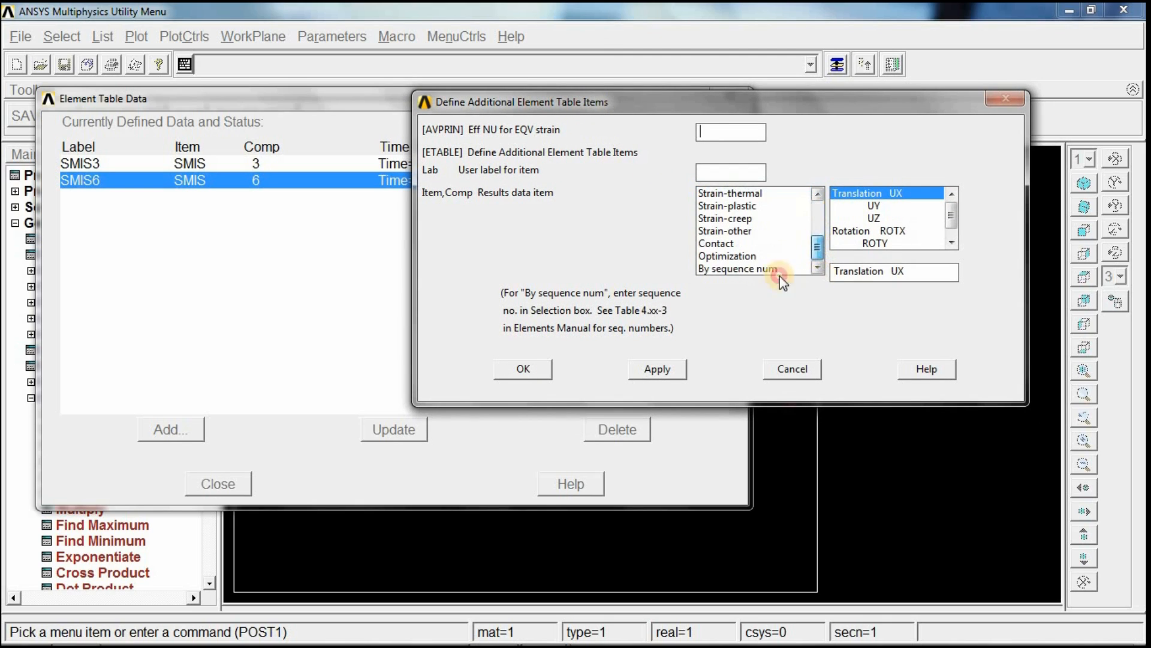
pyautogui.click(755, 269)
pyautogui.click(875, 271)
pyautogui.write('16')
pyautogui.click(672, 369)
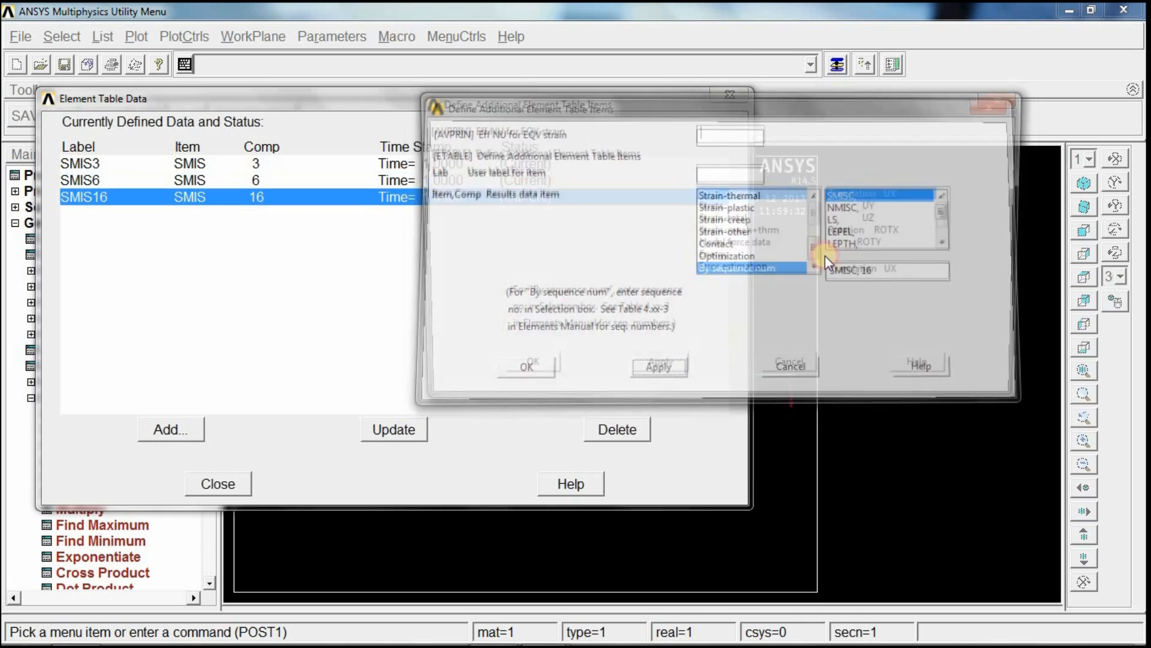
# Step: Add a final element table item by sequence number SMISC, 19 and close the element table data
pyautogui.scroll(-3, 780, 264)
pyautogui.click(778, 270)
pyautogui.click(879, 273)
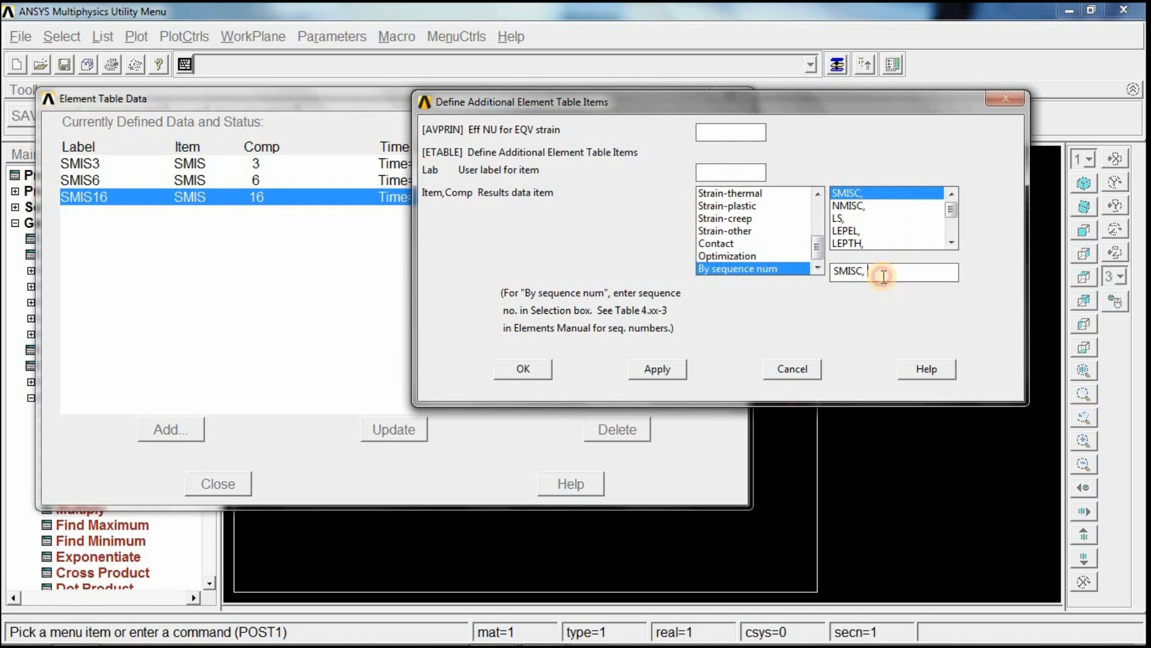
pyautogui.write('19')
pyautogui.click(524, 367)
pyautogui.click(219, 484)
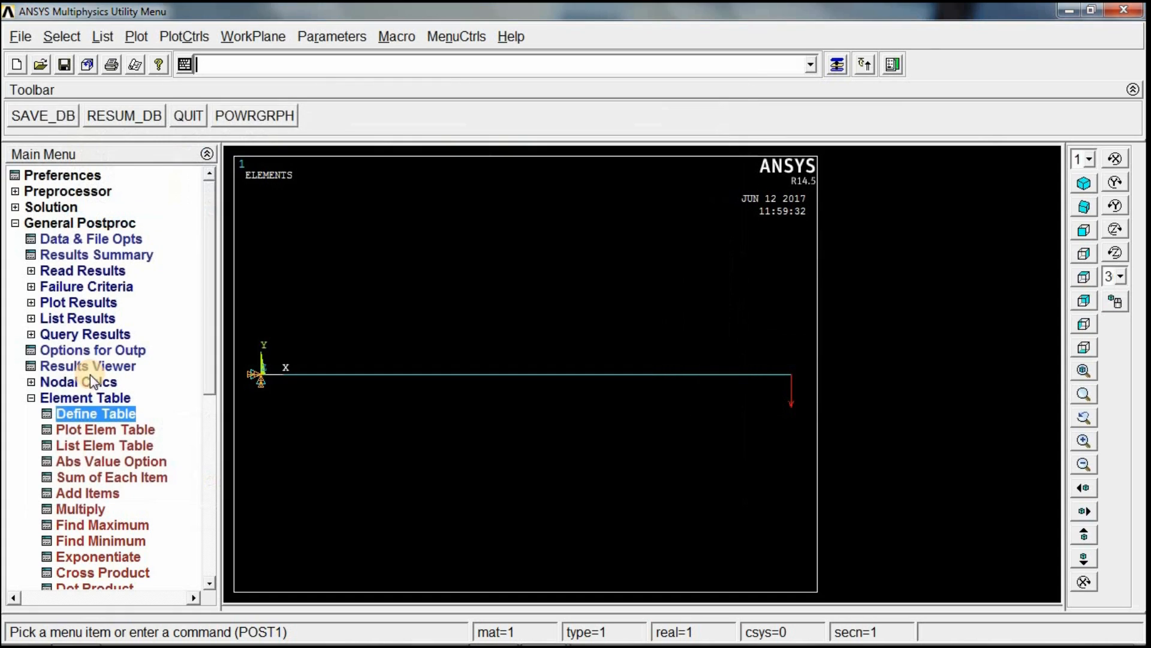
# Step: Plot the bending moment line-element results with SMIS3 at node I and SMIS16 at node J on the undeformed shape
pyautogui.doubleClick(67, 398)
pyautogui.doubleClick(72, 303)
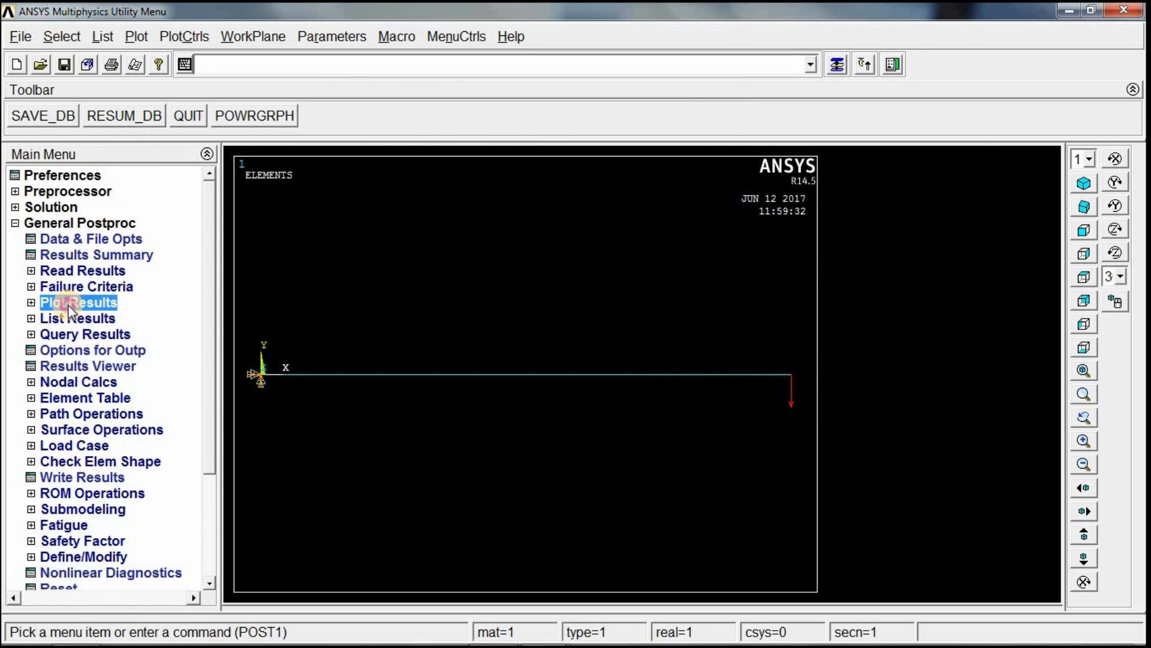
pyautogui.doubleClick(90, 334)
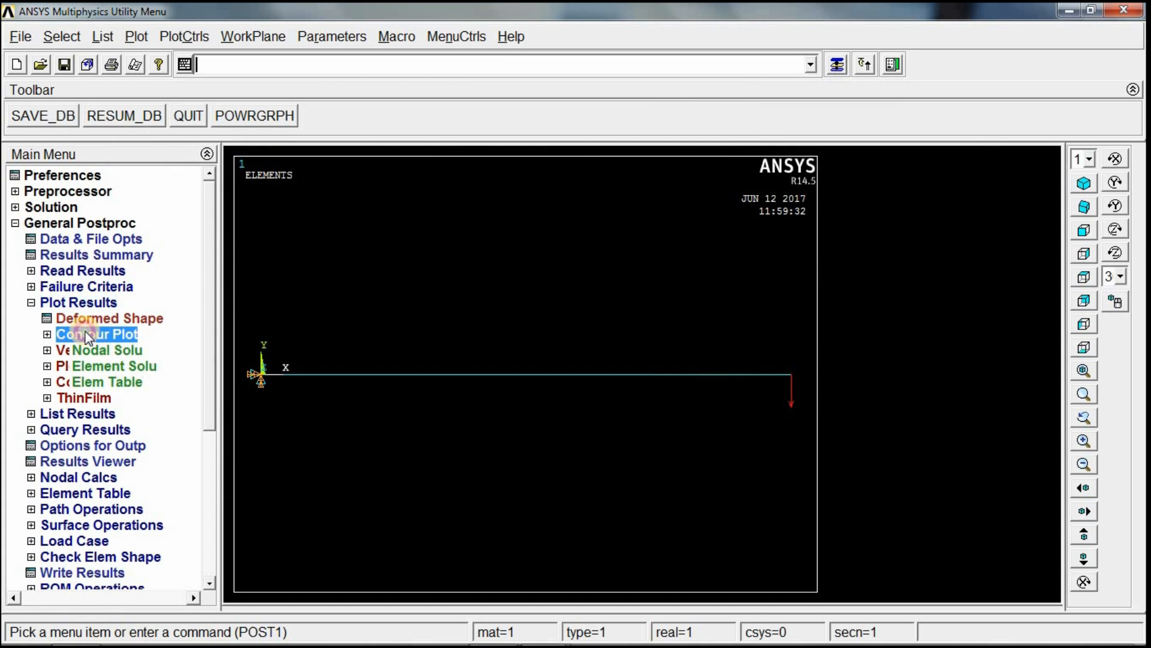
pyautogui.click(105, 398)
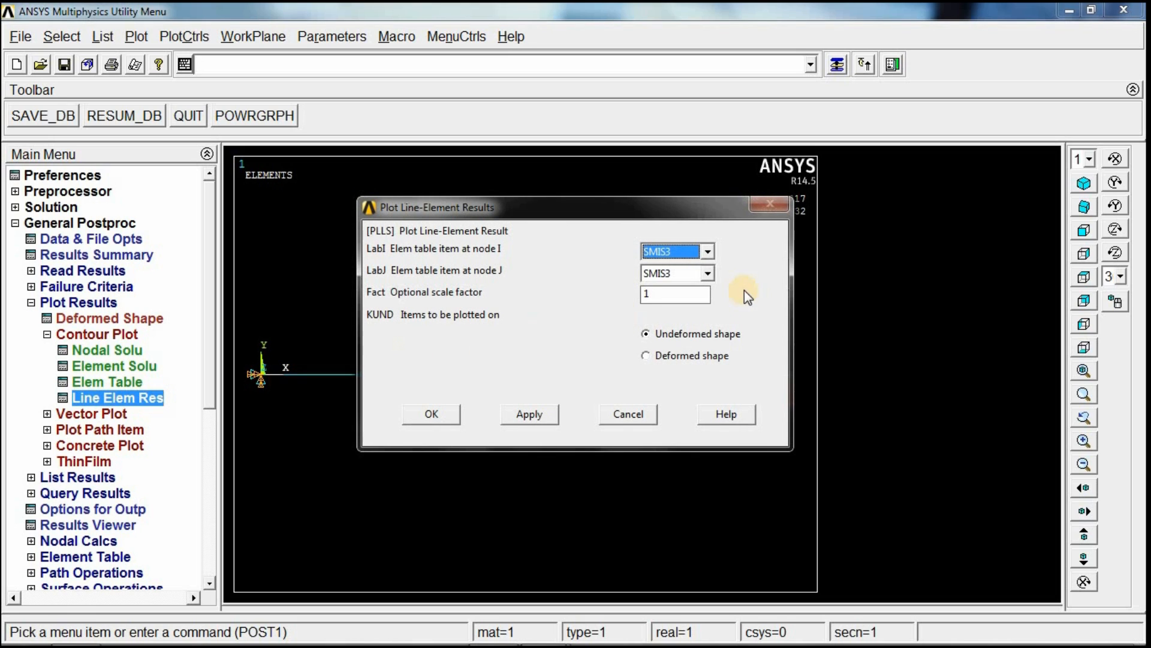
pyautogui.click(709, 274)
pyautogui.click(701, 317)
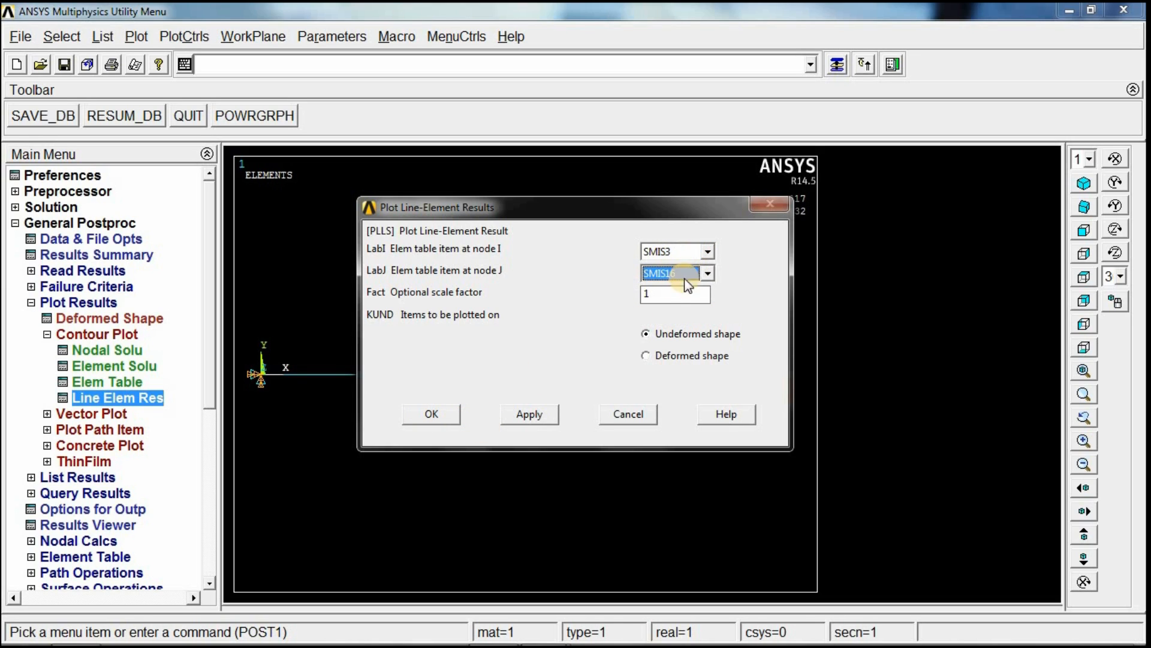
pyautogui.click(433, 415)
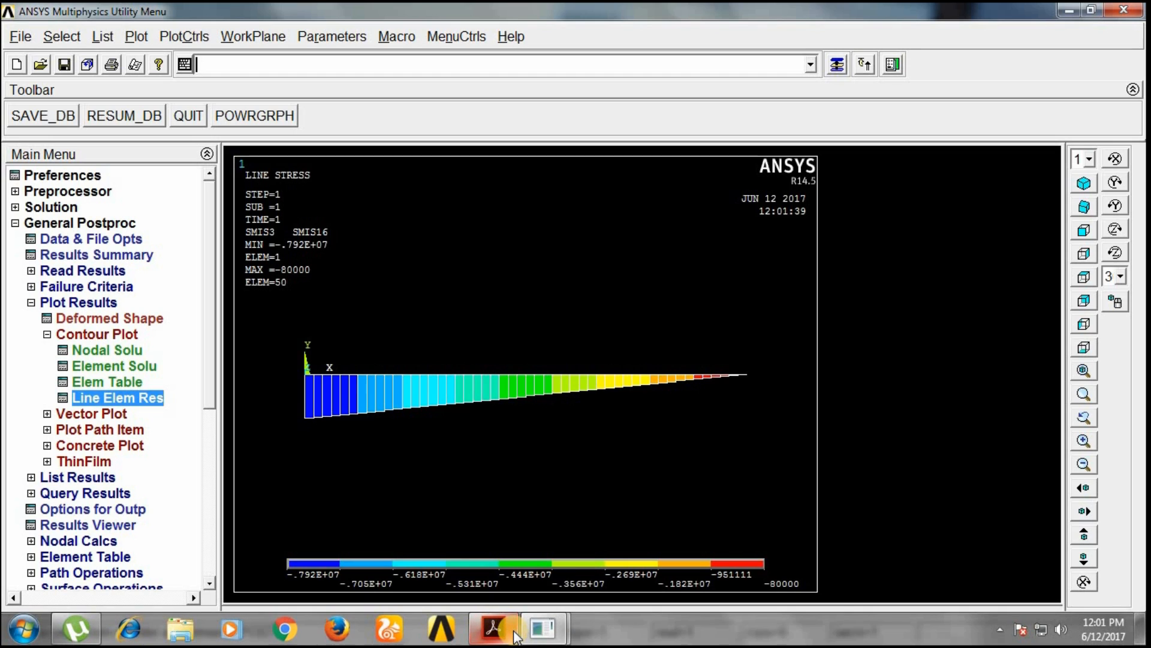
# Step: Switch to Beams.pdf in Acrobat Reader to check the hand-calculated bending moments, and return to ANSYS to compare them with the plot
pyautogui.click(515, 635)
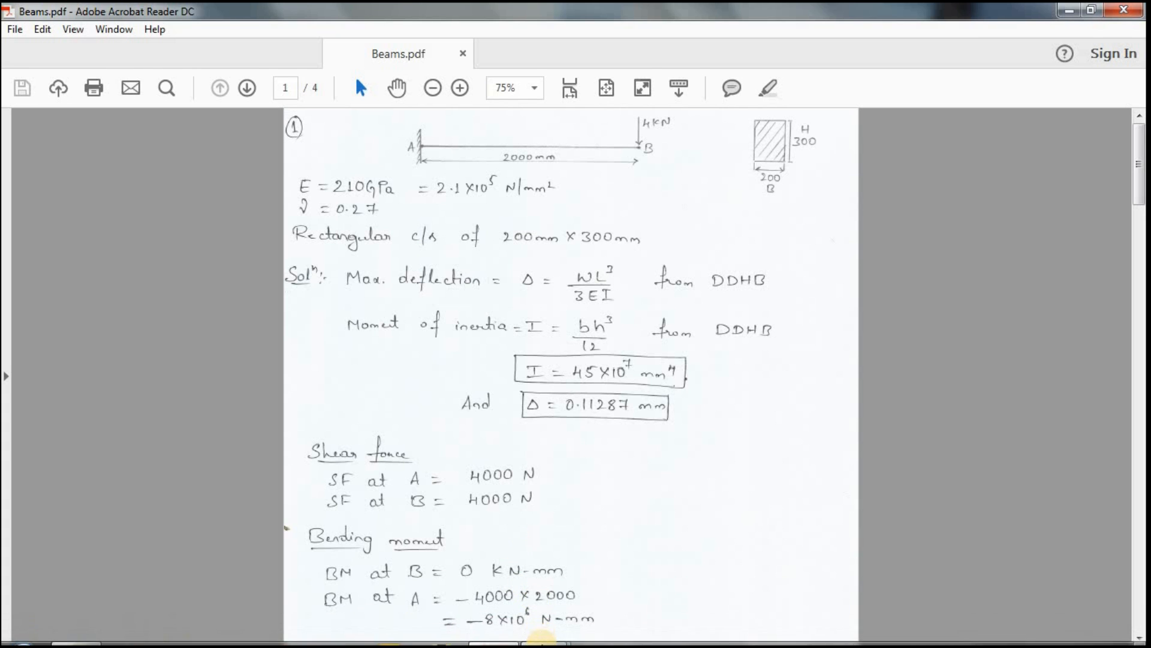
pyautogui.moveTo(543, 640)
pyautogui.click(624, 546)
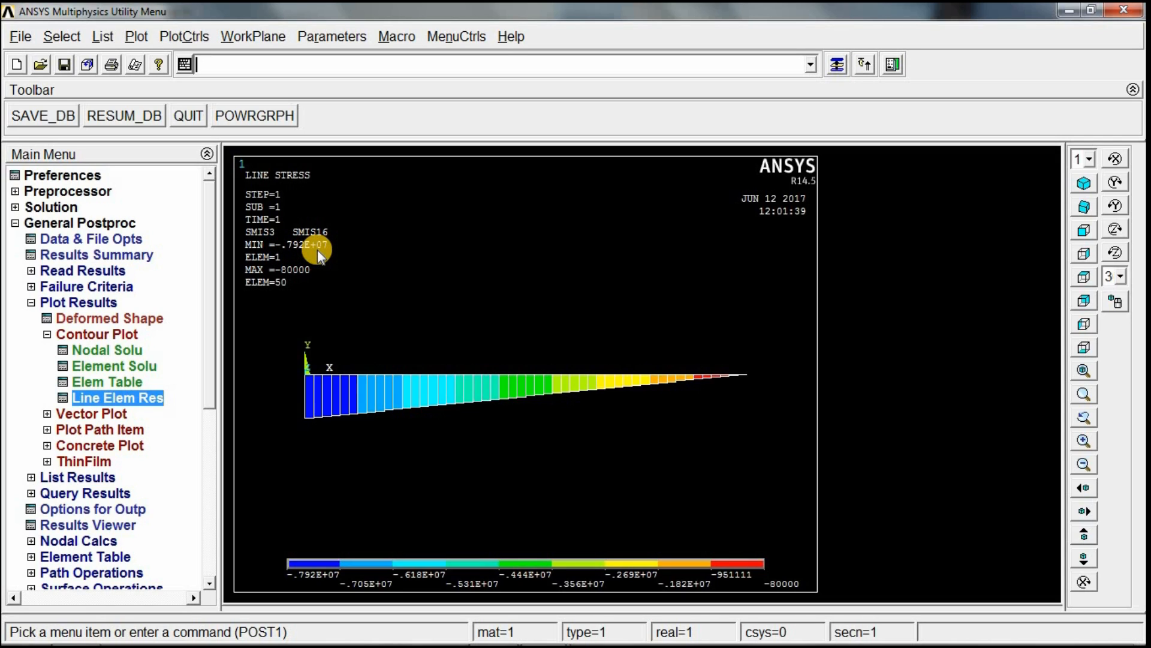
pyautogui.moveTo(570, 642)
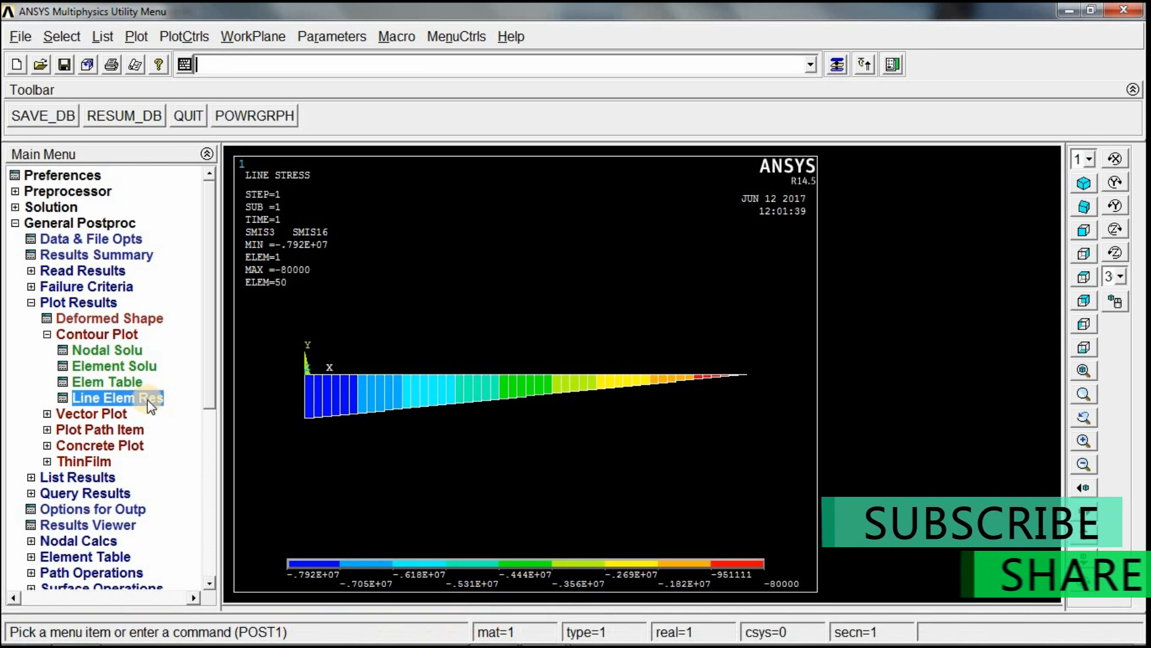
# Step: Plot the shear force line-element results with SMIS6 at node I and SMIS19 at node J on the undeformed shape
pyautogui.click(123, 399)
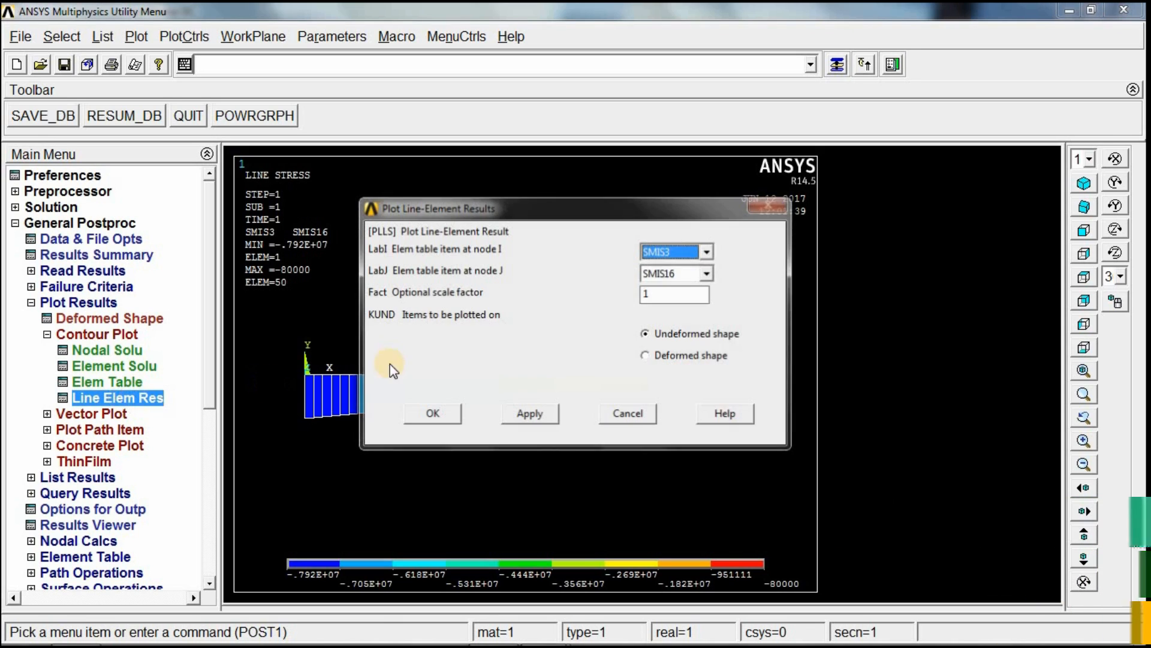
pyautogui.click(676, 255)
pyautogui.click(675, 277)
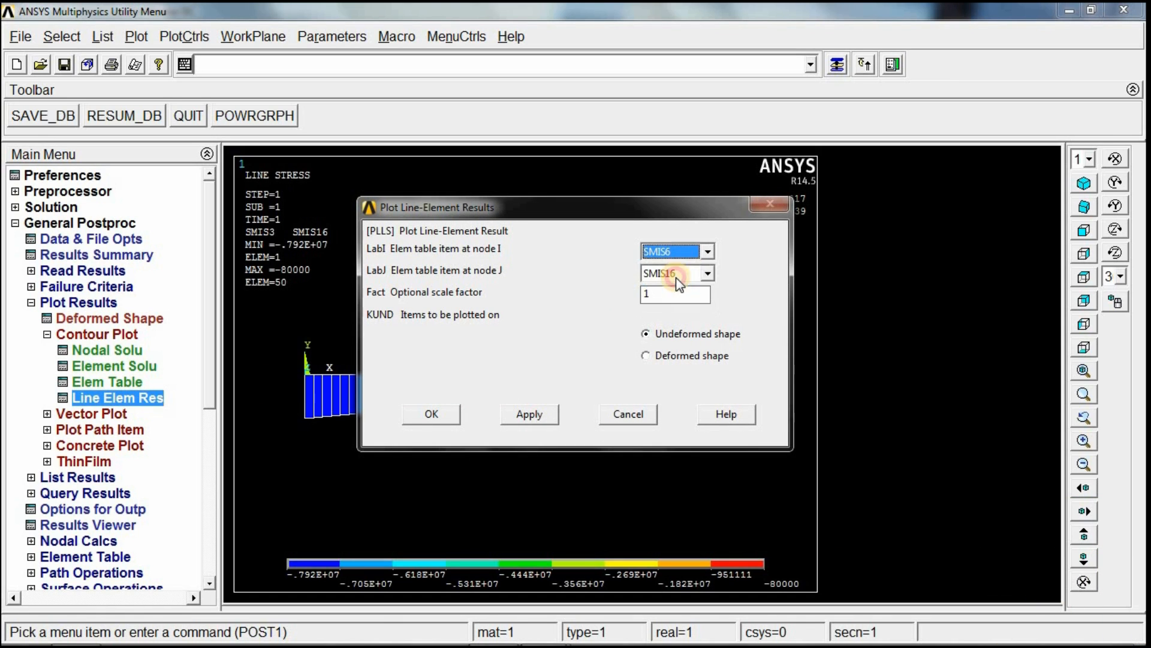
pyautogui.click(675, 276)
pyautogui.click(677, 327)
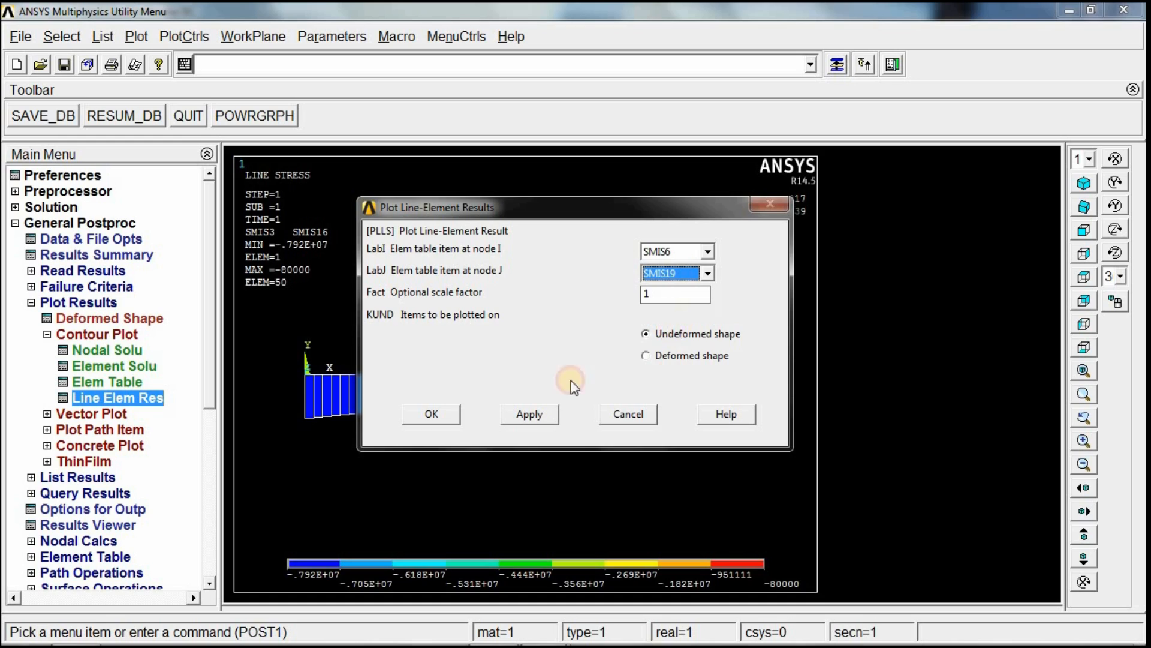
pyautogui.click(432, 414)
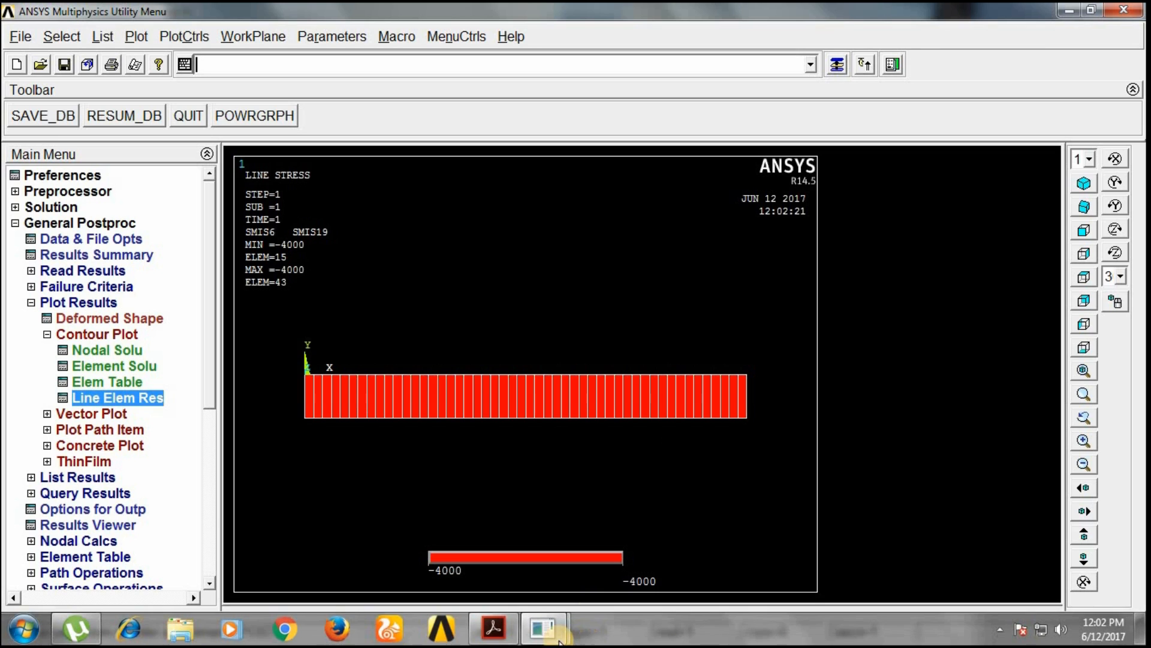
# Step: Switch to Beams.pdf to check the hand-calculated shear forces at A and B, and return to the ANSYS plot
pyautogui.click(496, 630)
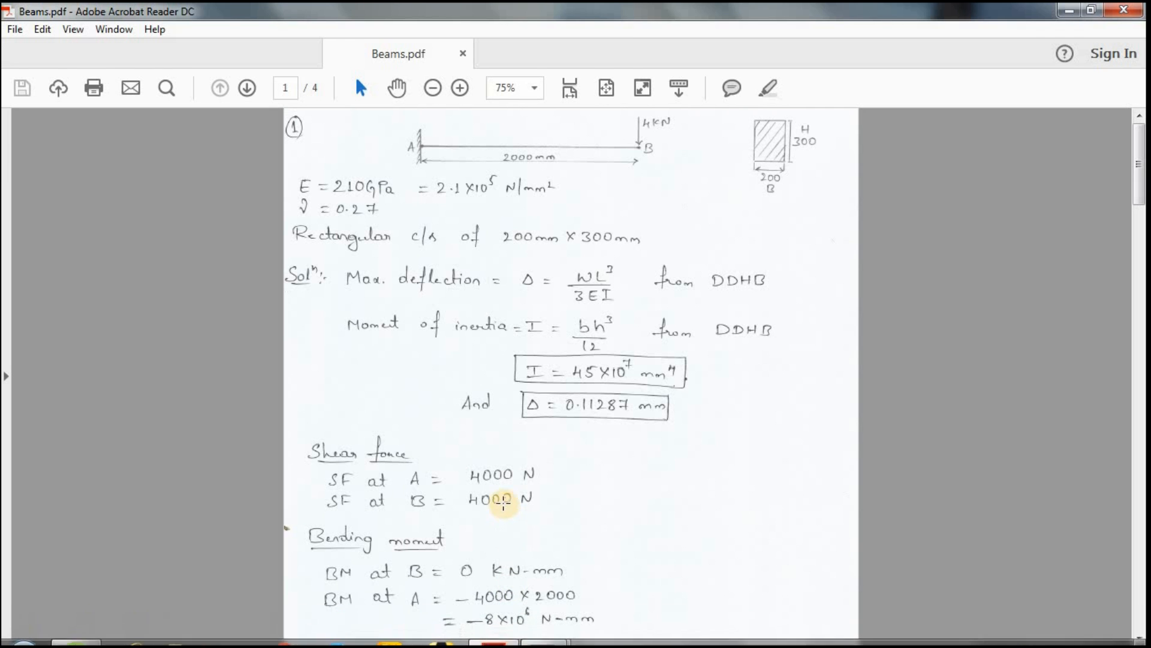
pyautogui.moveTo(542, 630)
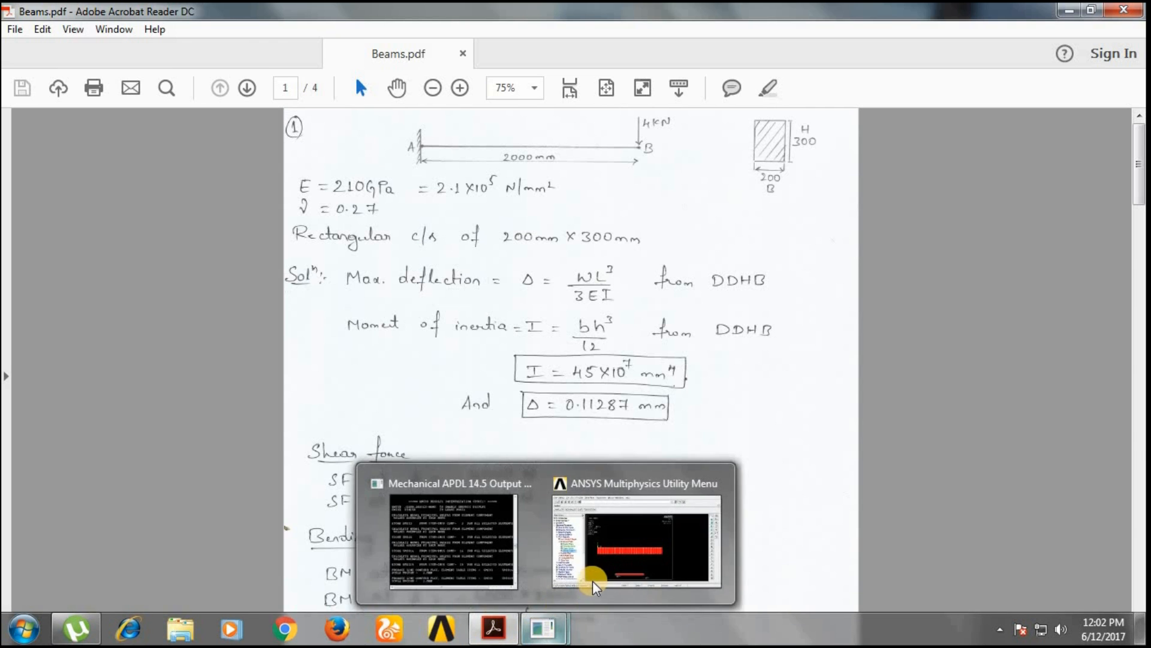
pyautogui.click(592, 578)
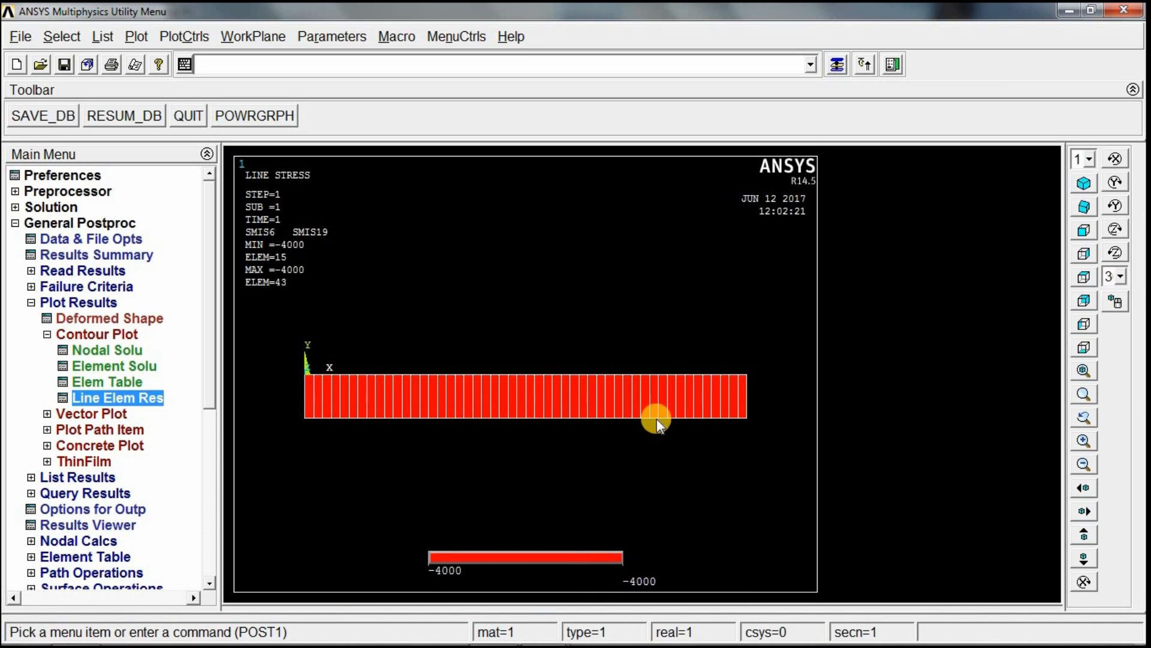